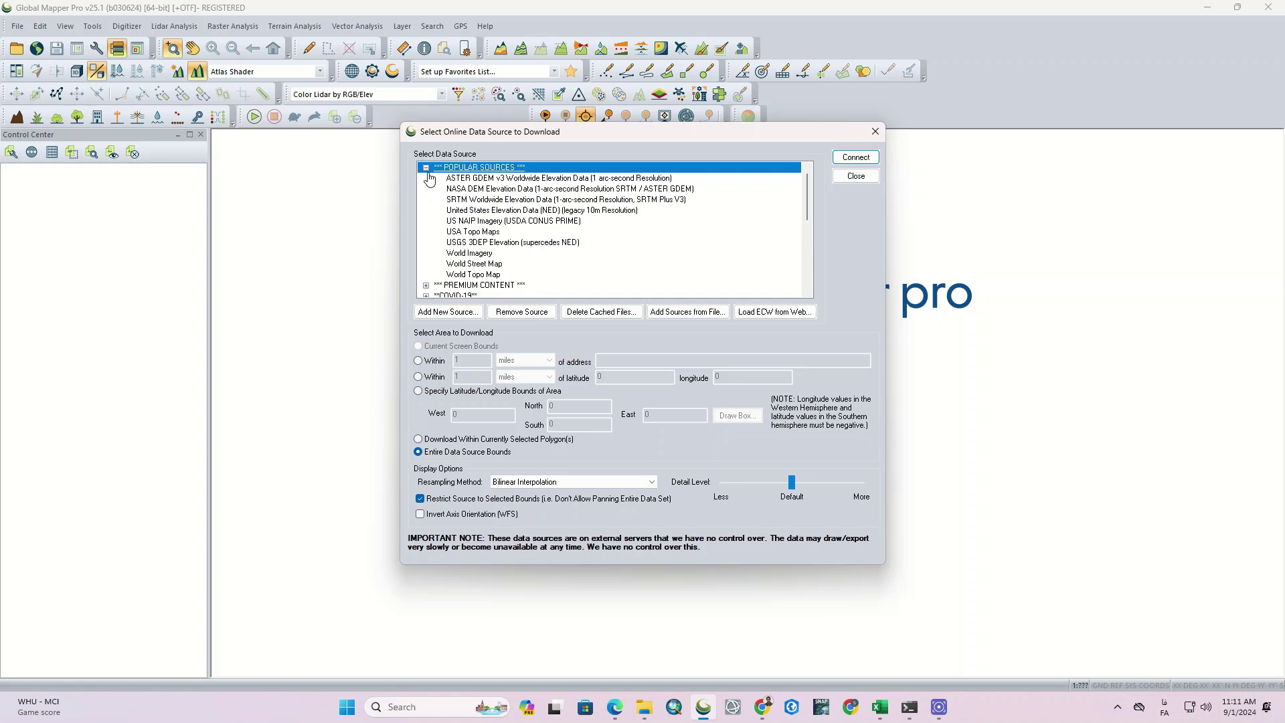
- Load the ASTER GDEM v3 elevation layer and preview it, toggling its visibility off and on
{"action": "left_click", "coordinate": [494, 179]}
{"action": "left_click", "coordinate": [855, 157]}
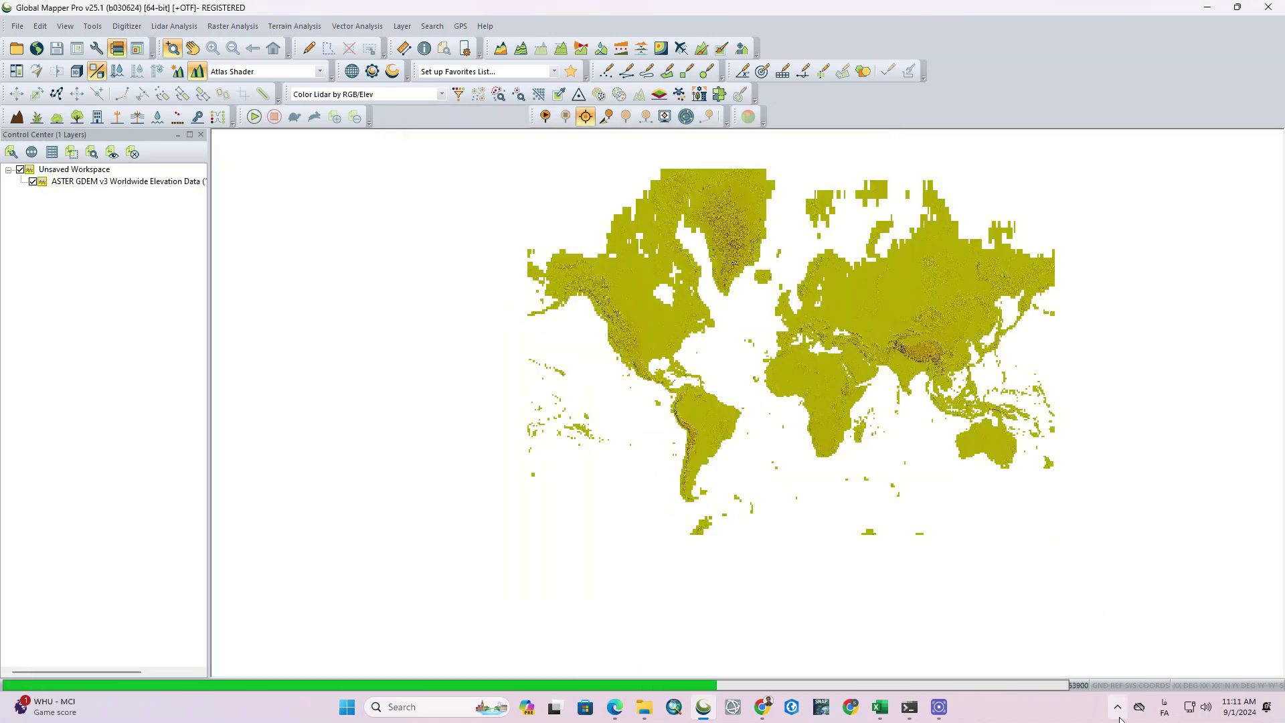
{"action": "scroll", "coordinate": [570, 312], "scroll_direction": "down", "scroll_amount": 1}
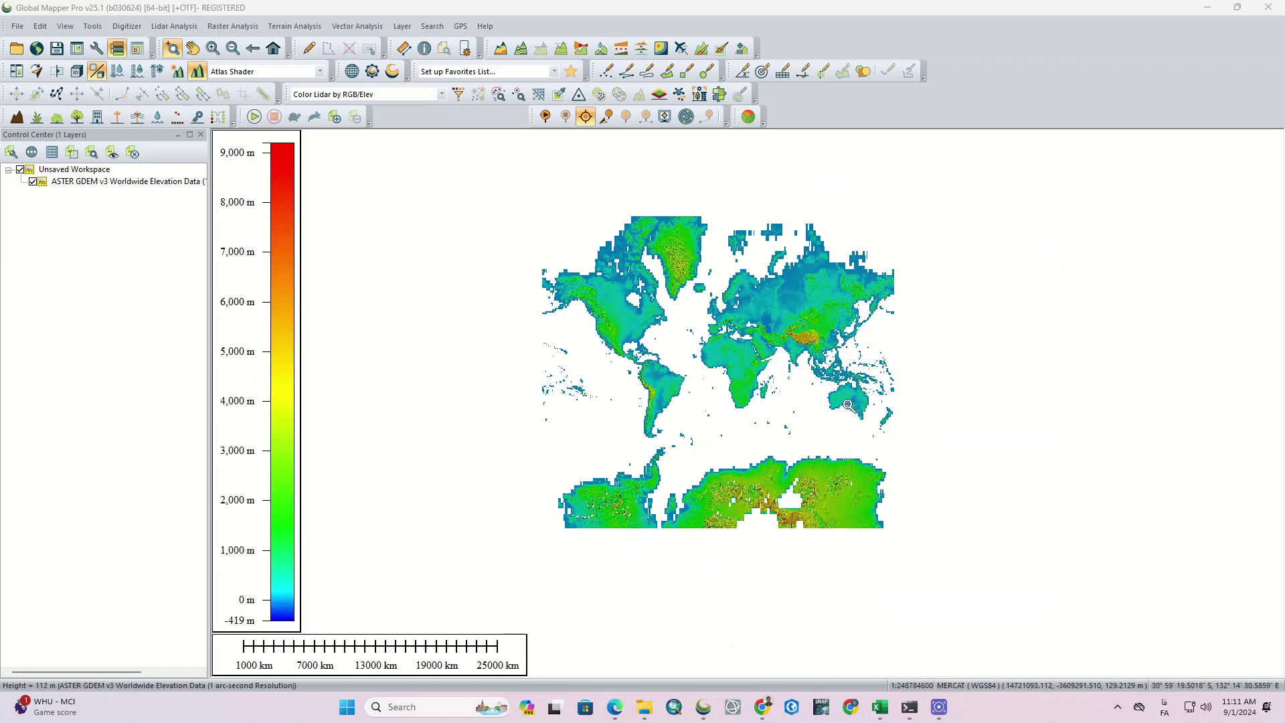
{"action": "scroll", "coordinate": [793, 354], "scroll_direction": "up", "scroll_amount": 3}
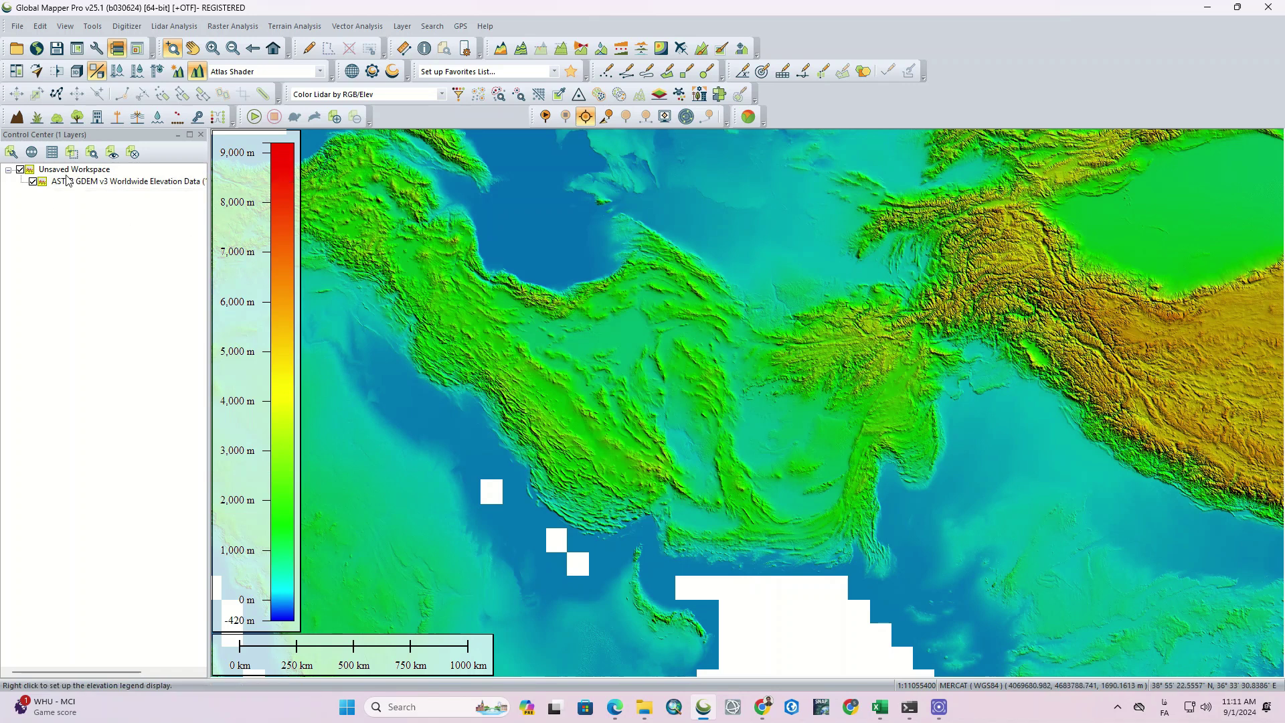
{"action": "left_click", "coordinate": [34, 182]}
{"action": "left_click", "coordinate": [33, 182]}
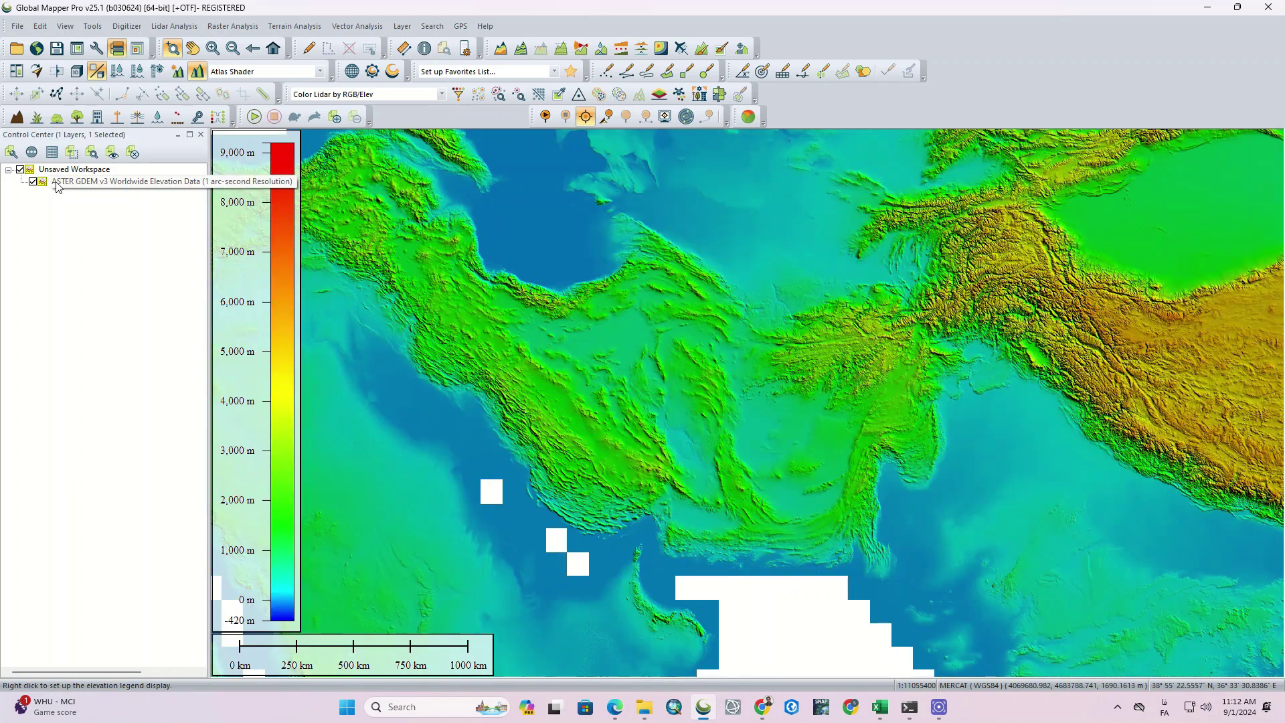
- Unload the ASTER GDEM layer and confirm closing it
{"action": "right_click", "coordinate": [85, 185]}
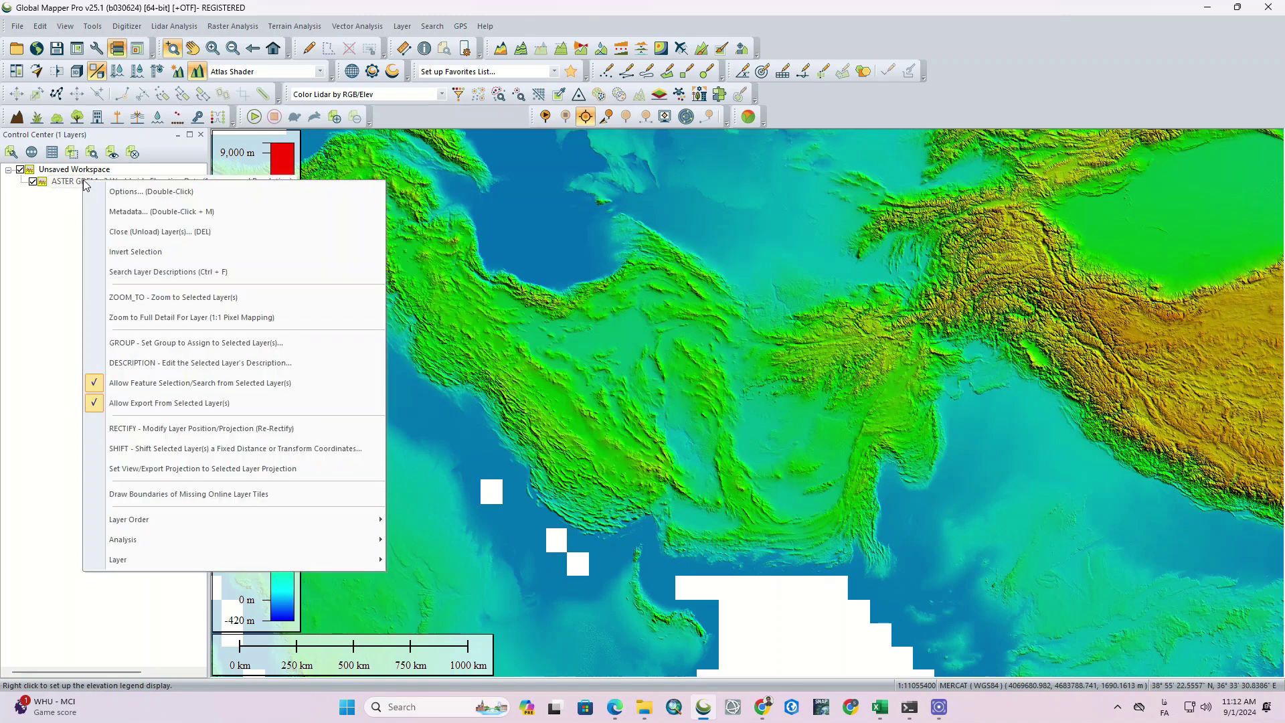
{"action": "left_click", "coordinate": [270, 232]}
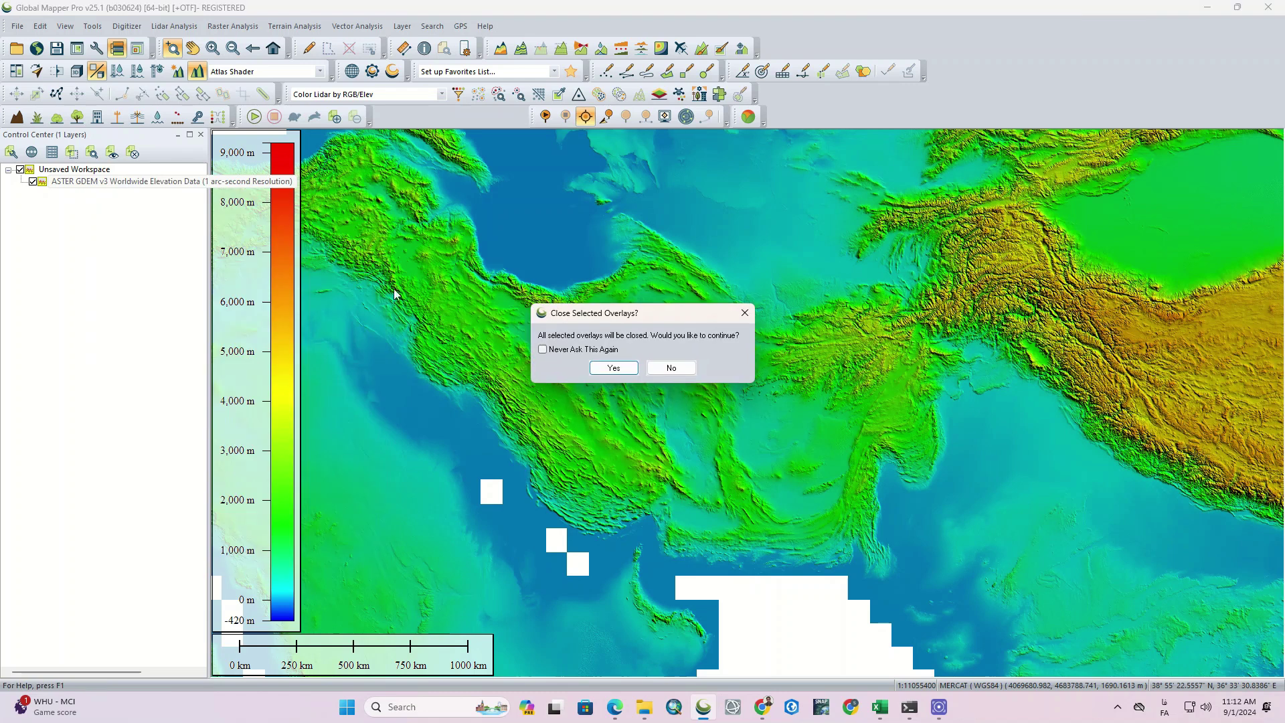
{"action": "left_click", "coordinate": [613, 367]}
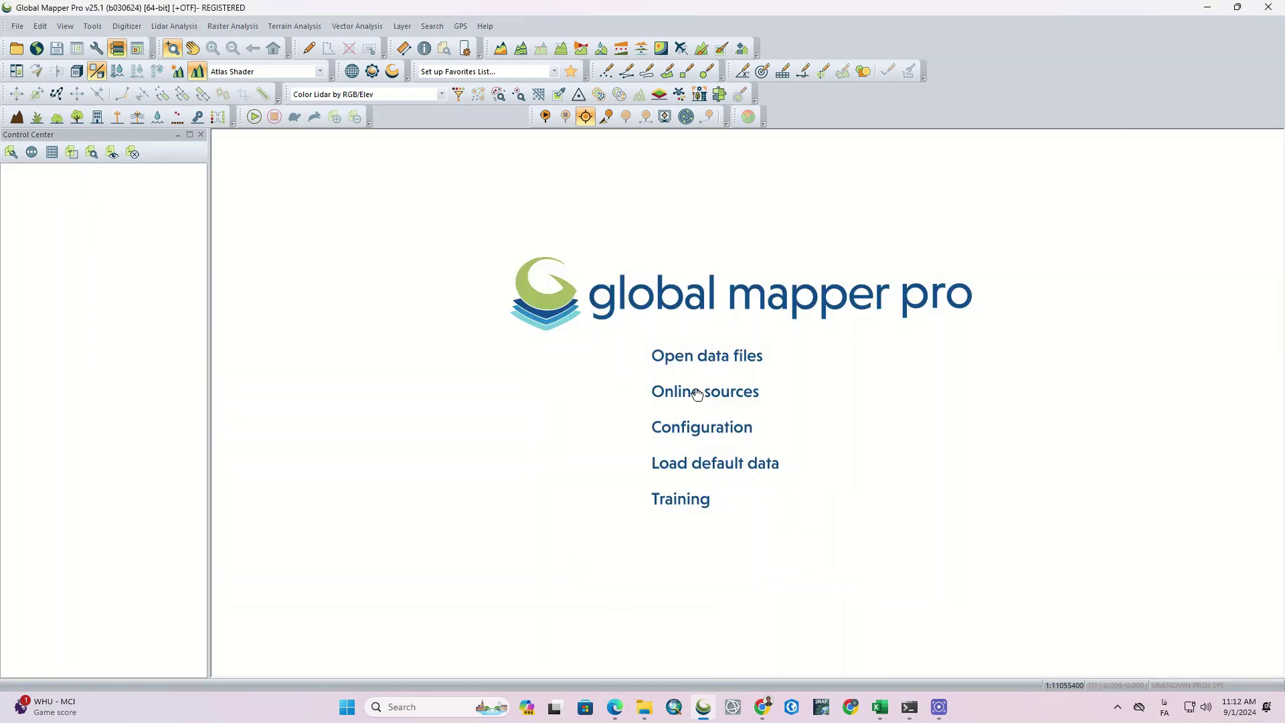
- Load the NASA DEM elevation source and zoom into the Tibetan Plateau
{"action": "left_click", "coordinate": [696, 394]}
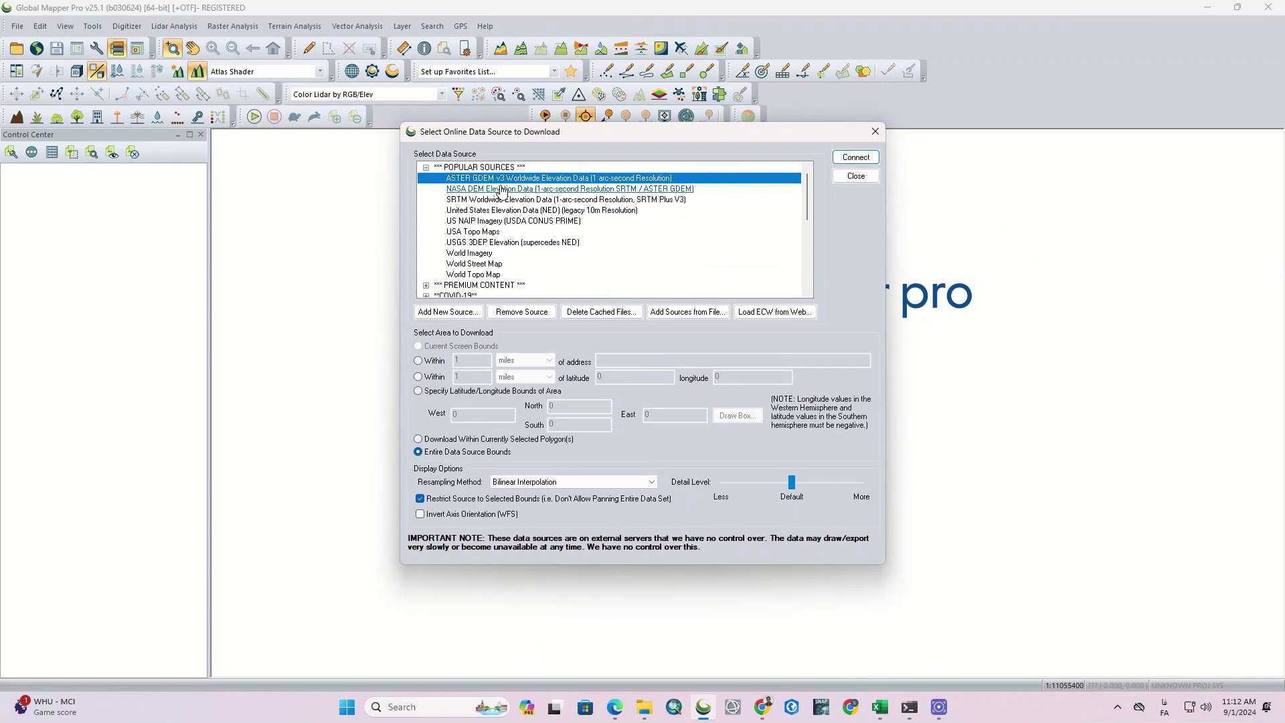
{"action": "left_click", "coordinate": [607, 189]}
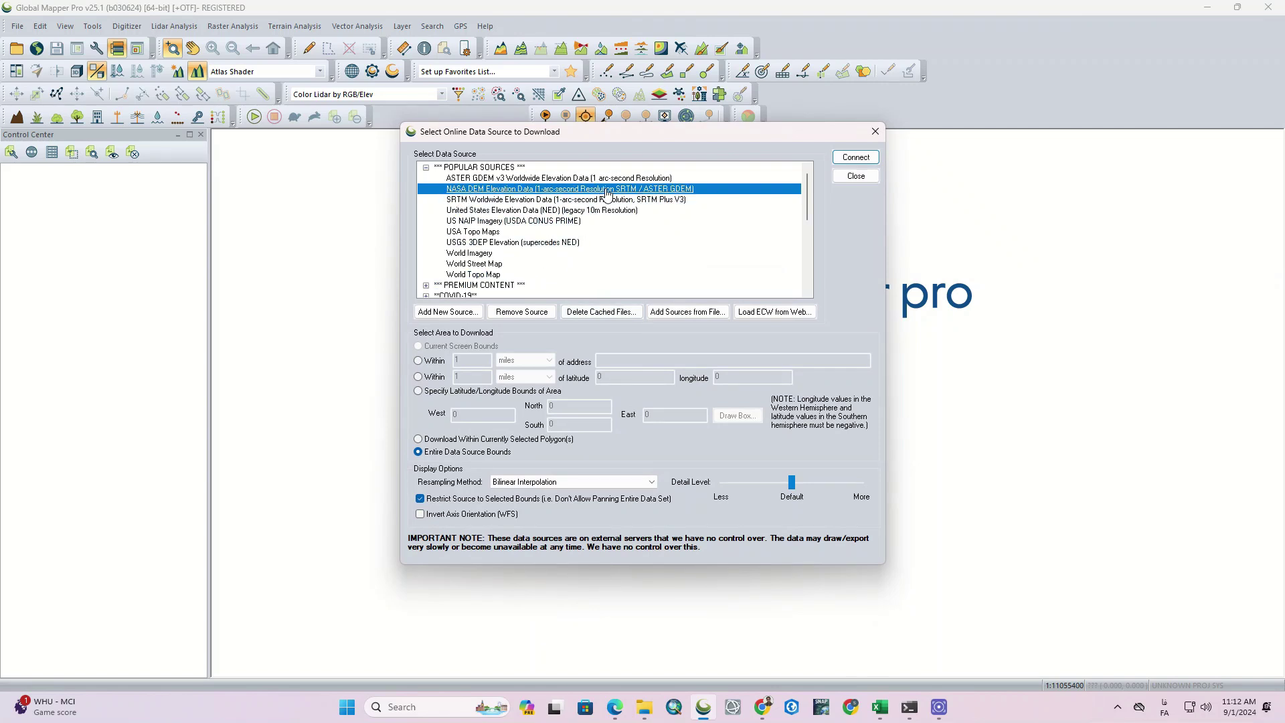
{"action": "left_click", "coordinate": [856, 158]}
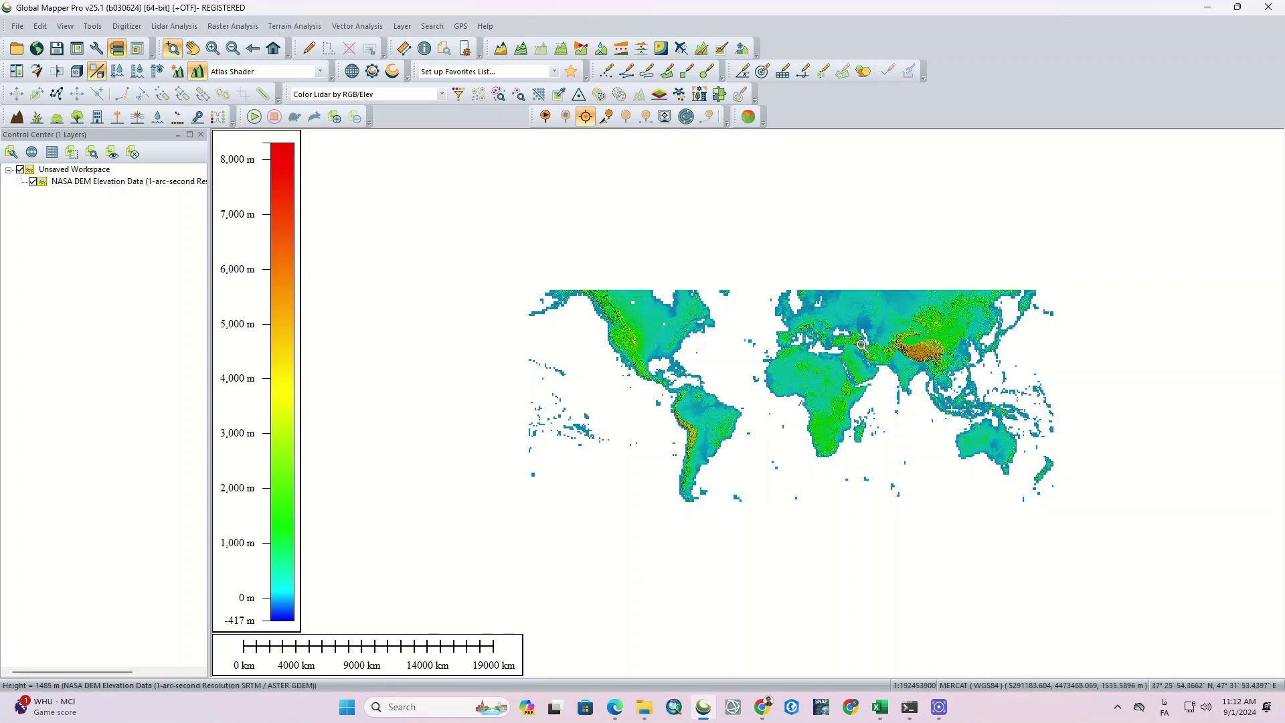
{"action": "left_click_drag", "start_coordinate": [911, 333], "coordinate": [949, 365]}
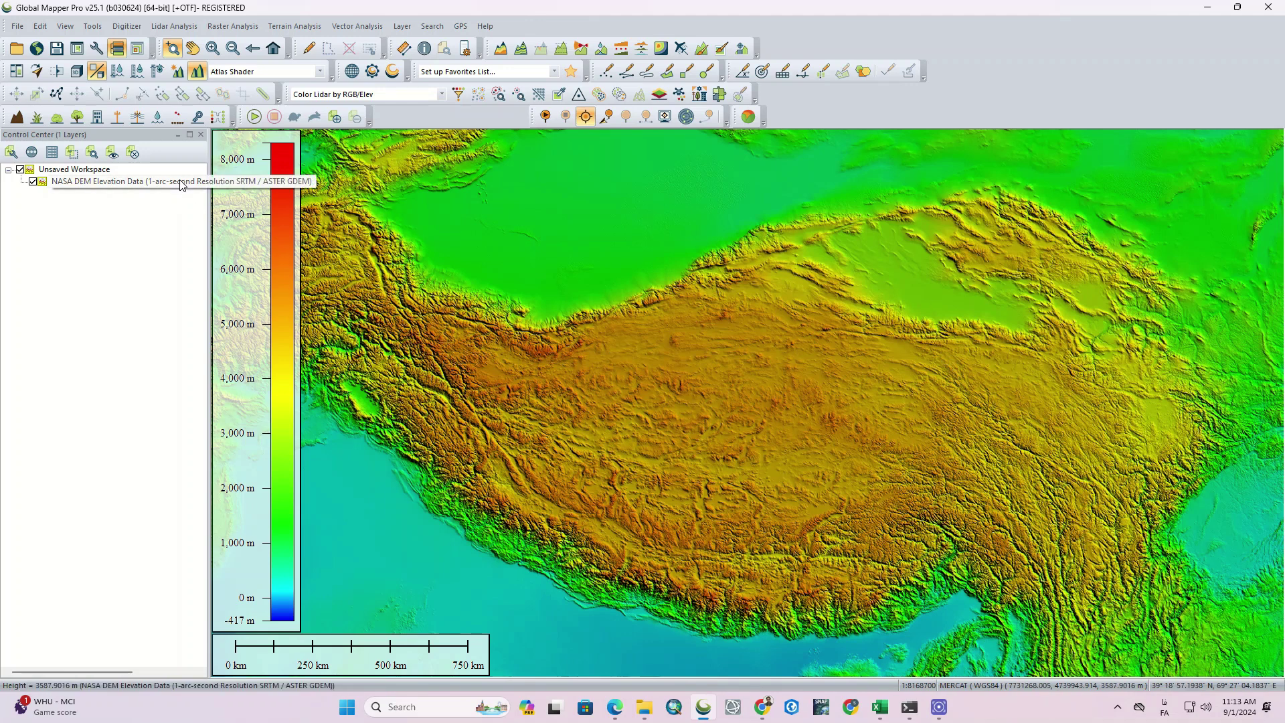
- Unload the NASA DEM layer and confirm closing it
{"action": "right_click", "coordinate": [77, 181]}
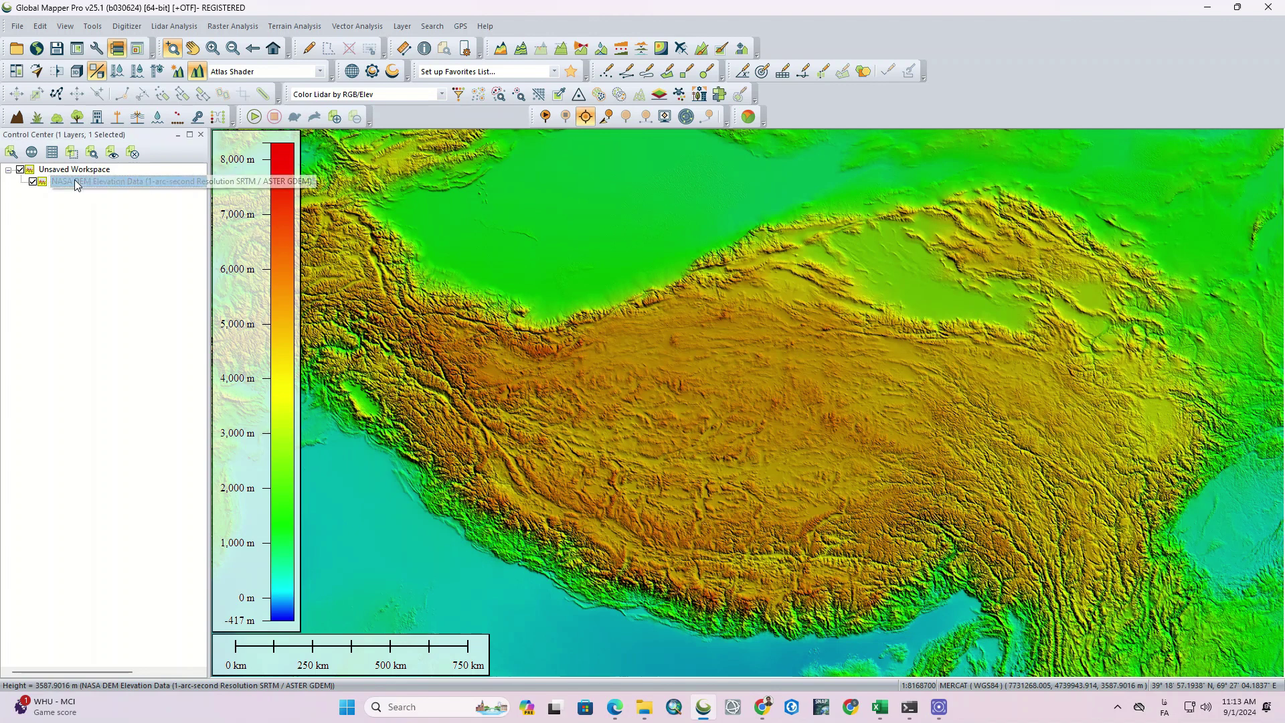
{"action": "left_click", "coordinate": [153, 232]}
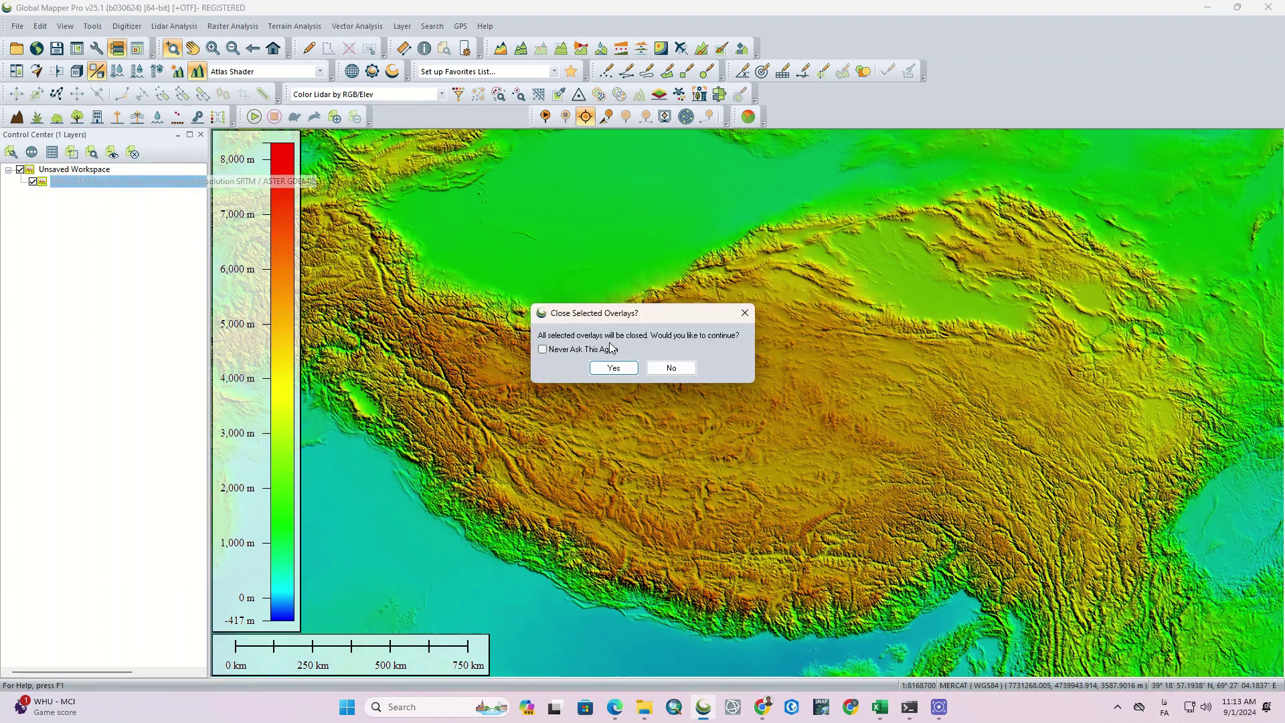
{"action": "left_click", "coordinate": [624, 370]}
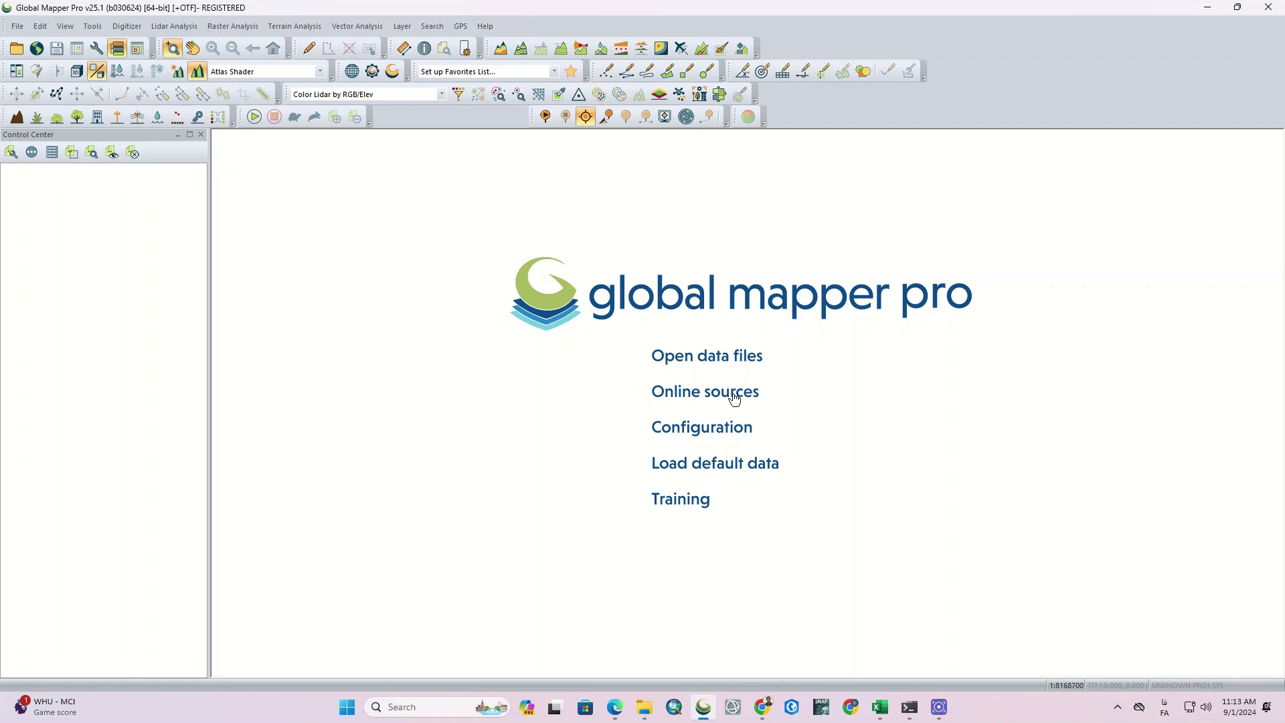
- Load the SRTM worldwide elevation source and zoom into the Black Sea and Turkey
{"action": "left_click", "coordinate": [722, 399]}
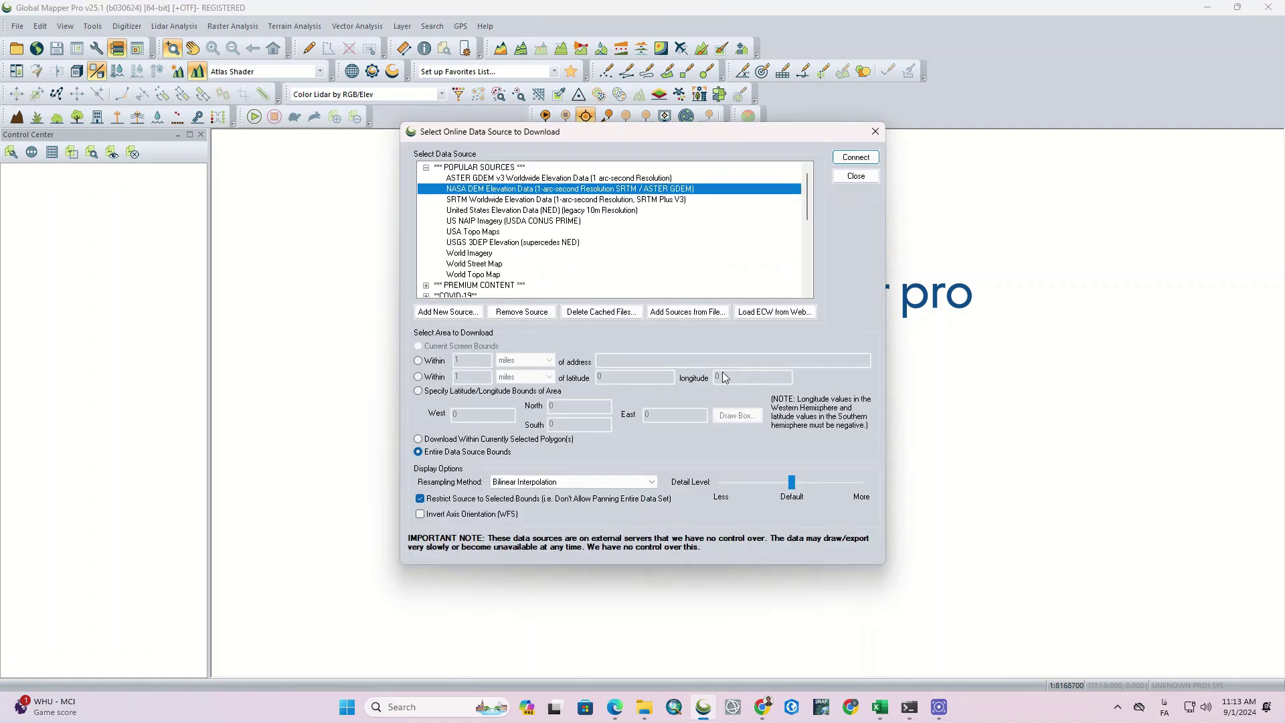
{"action": "left_click", "coordinate": [477, 200]}
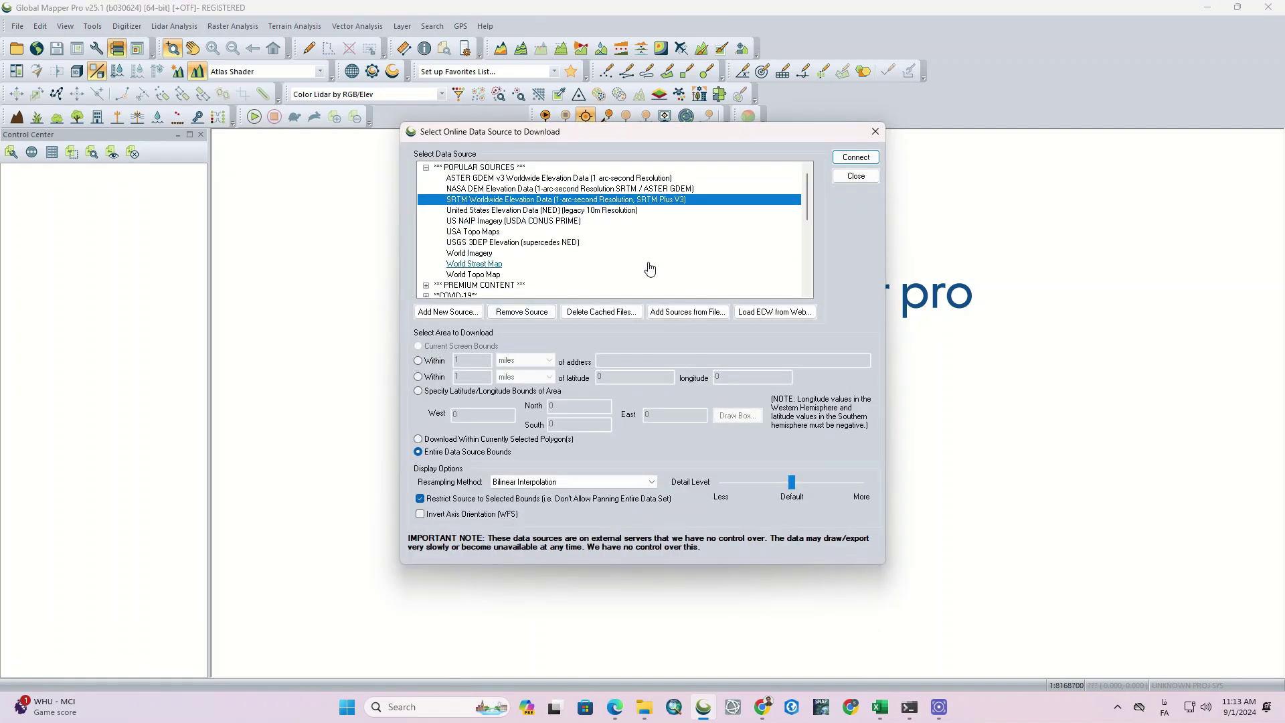
{"action": "left_click", "coordinate": [859, 158]}
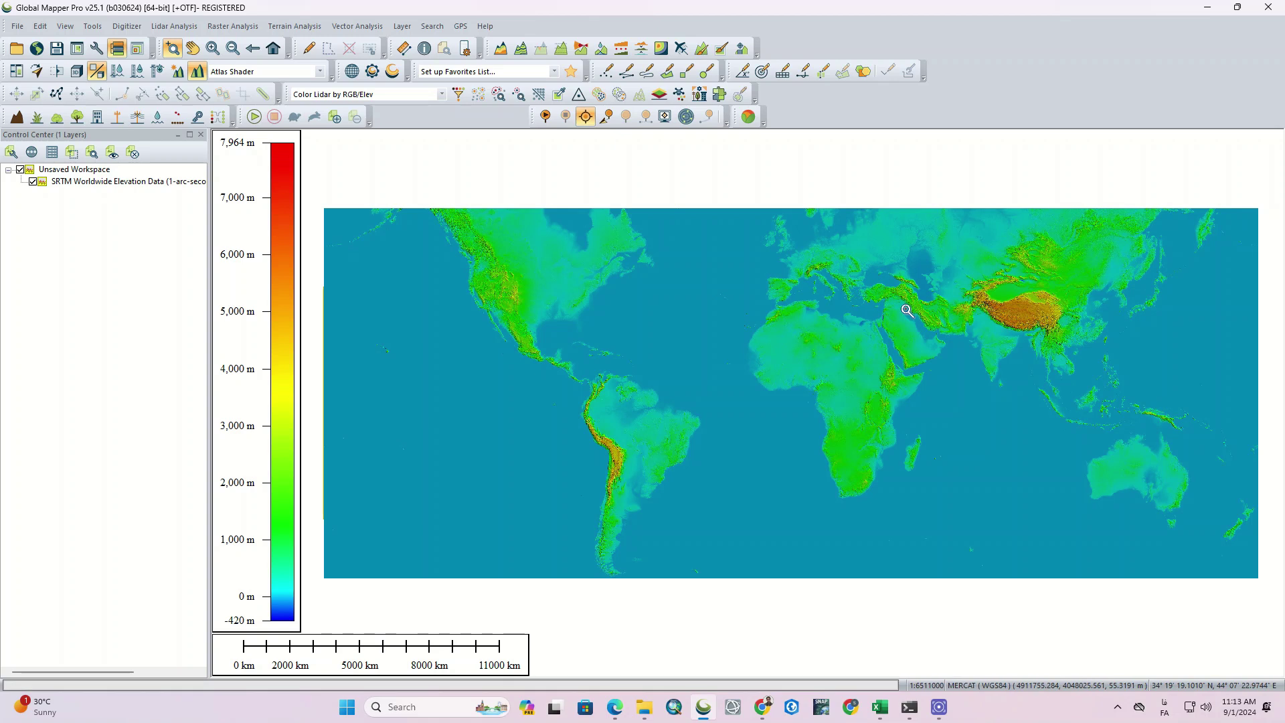
{"action": "left_click_drag", "start_coordinate": [842, 263], "coordinate": [905, 310]}
- Unload the SRTM layer, confirm, and bring the online data source list back
{"action": "right_click", "coordinate": [127, 181]}
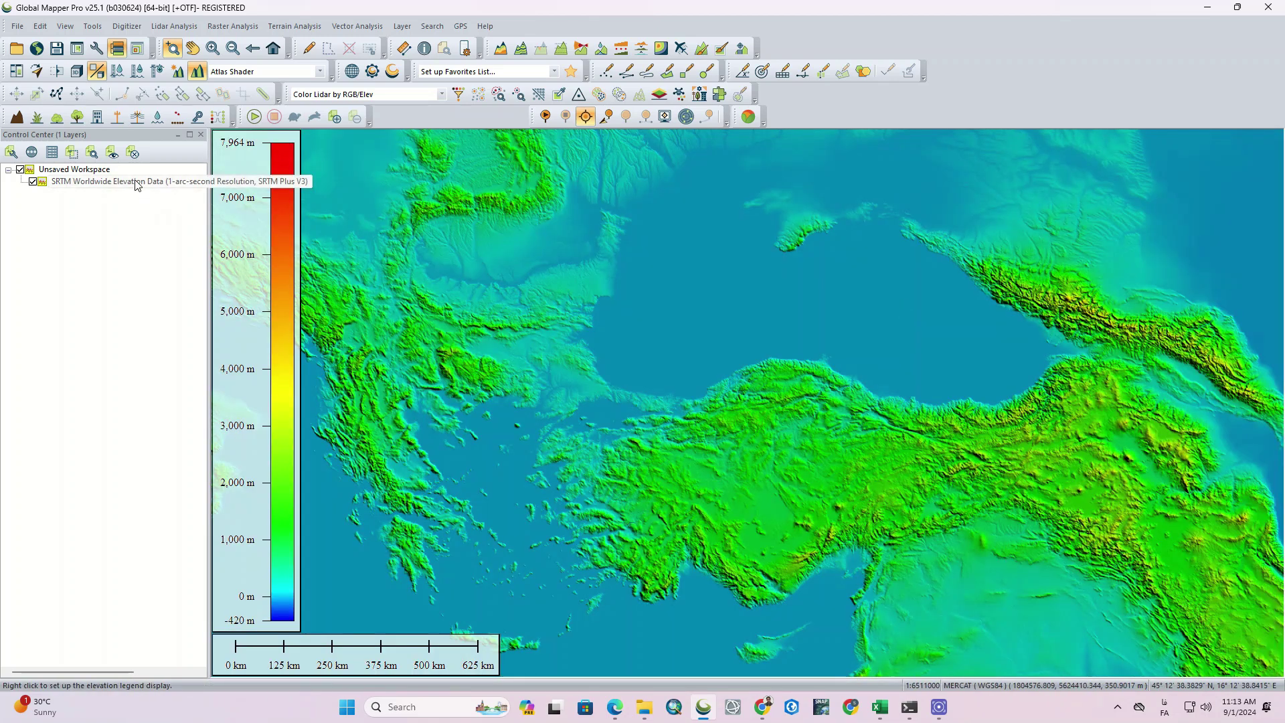
{"action": "left_click", "coordinate": [201, 235]}
{"action": "left_click", "coordinate": [614, 367]}
{"action": "left_click", "coordinate": [686, 388]}
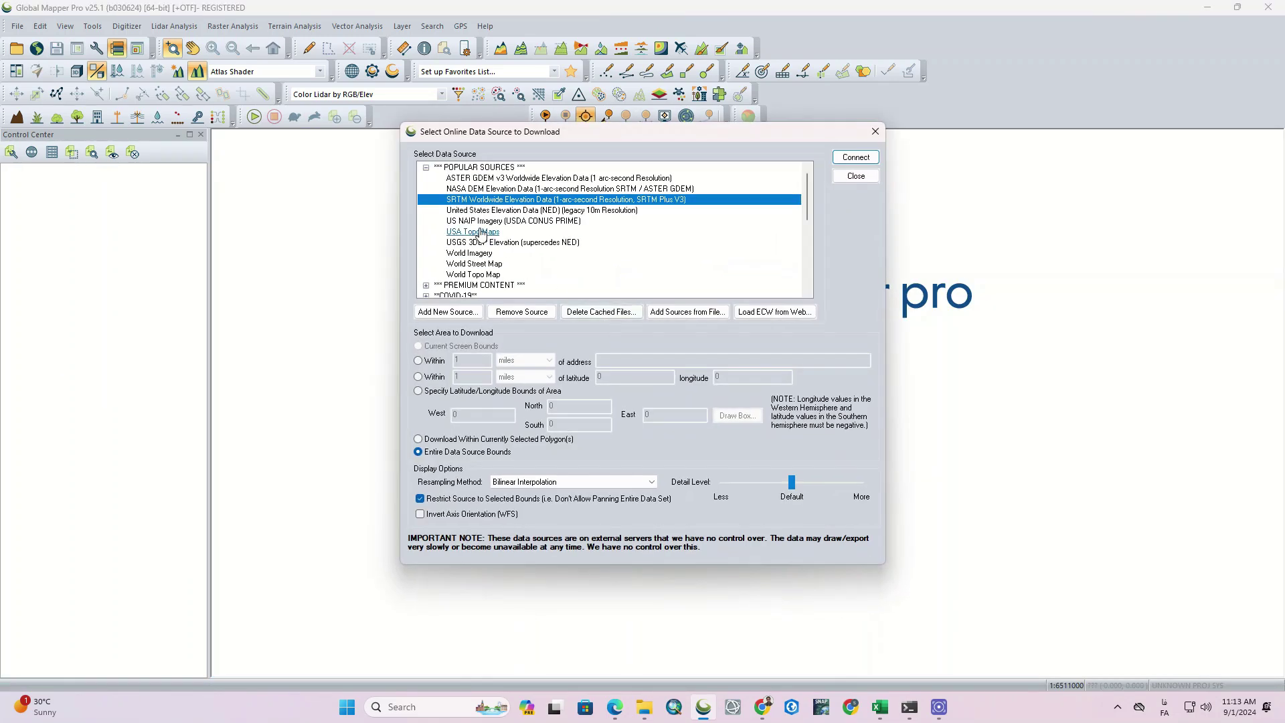
- Load the NED 10m elevation data, zoom from the whole US into Utah, and widen the layer list
{"action": "left_click", "coordinate": [855, 157]}
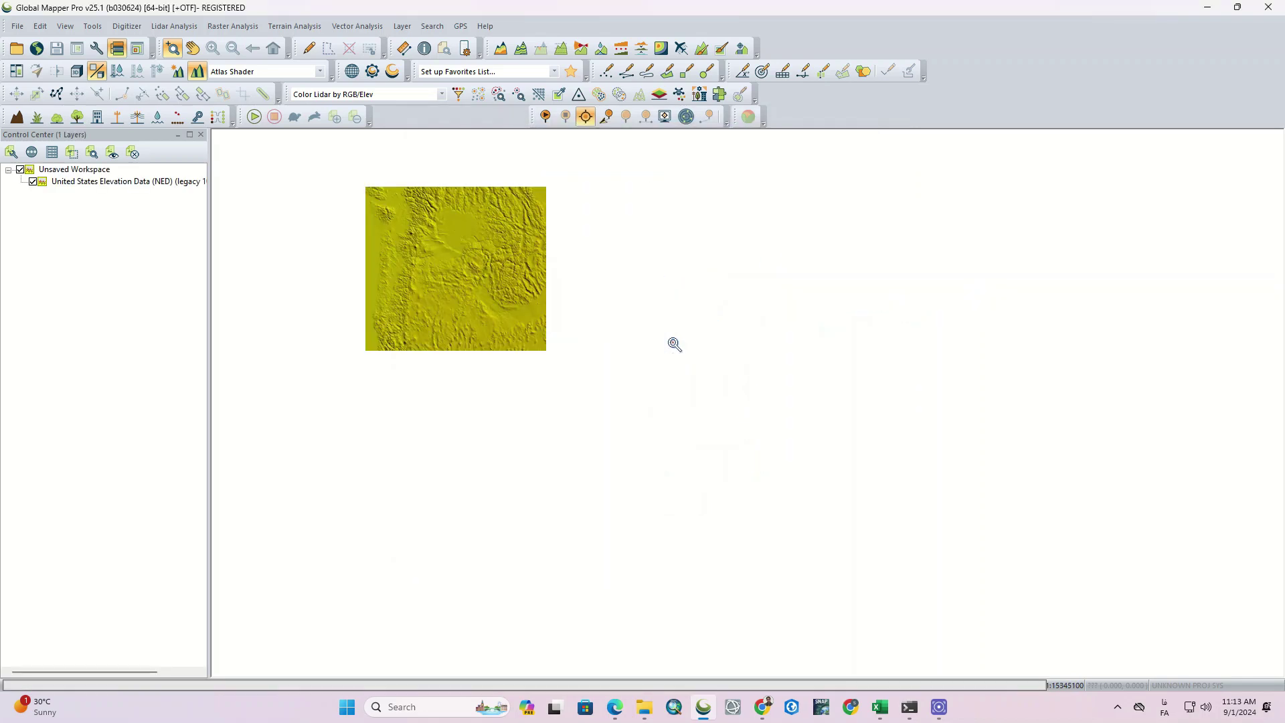
{"action": "left_click_drag", "start_coordinate": [482, 257], "coordinate": [684, 436]}
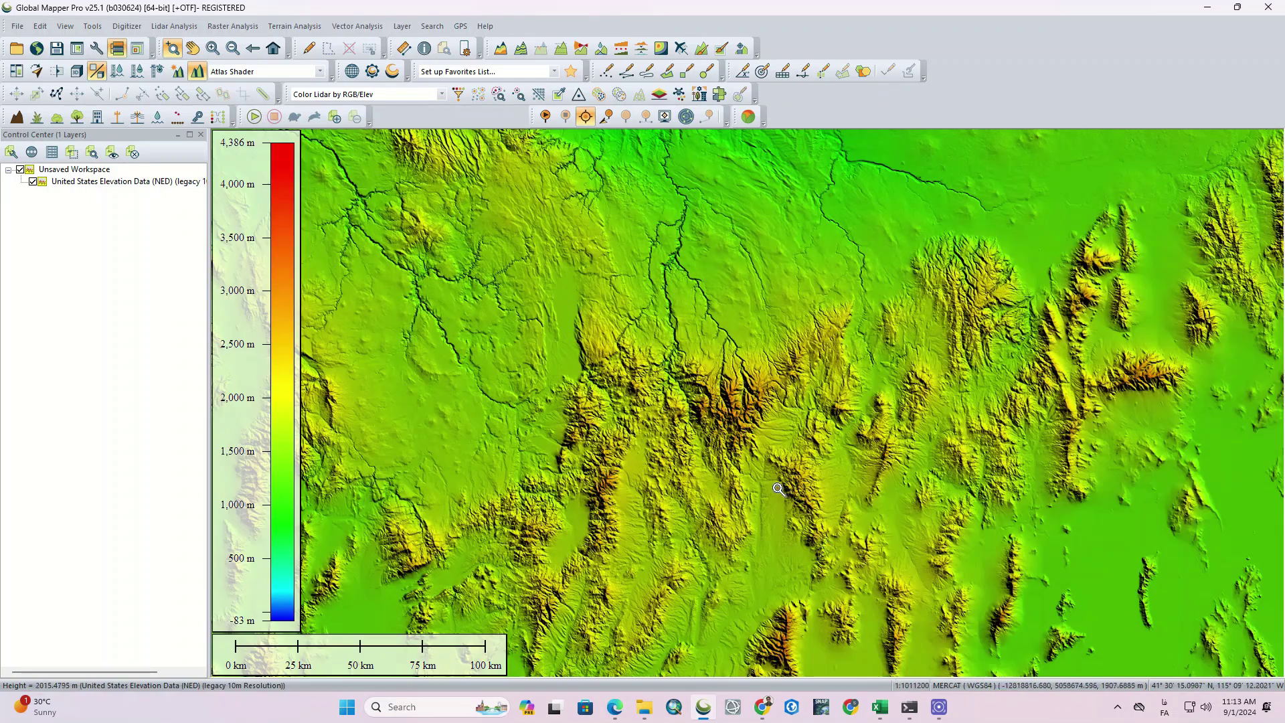
{"action": "left_click", "coordinate": [185, 184]}
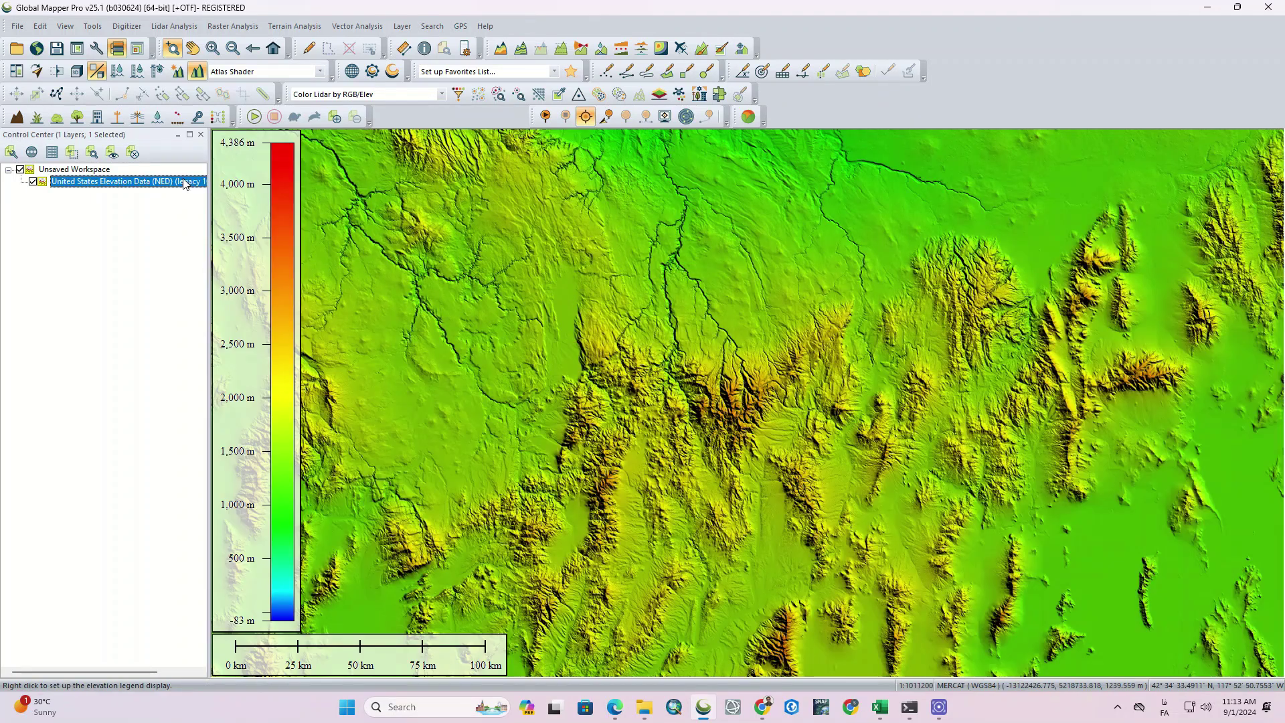
{"action": "left_click_drag", "start_coordinate": [210, 183], "coordinate": [403, 183]}
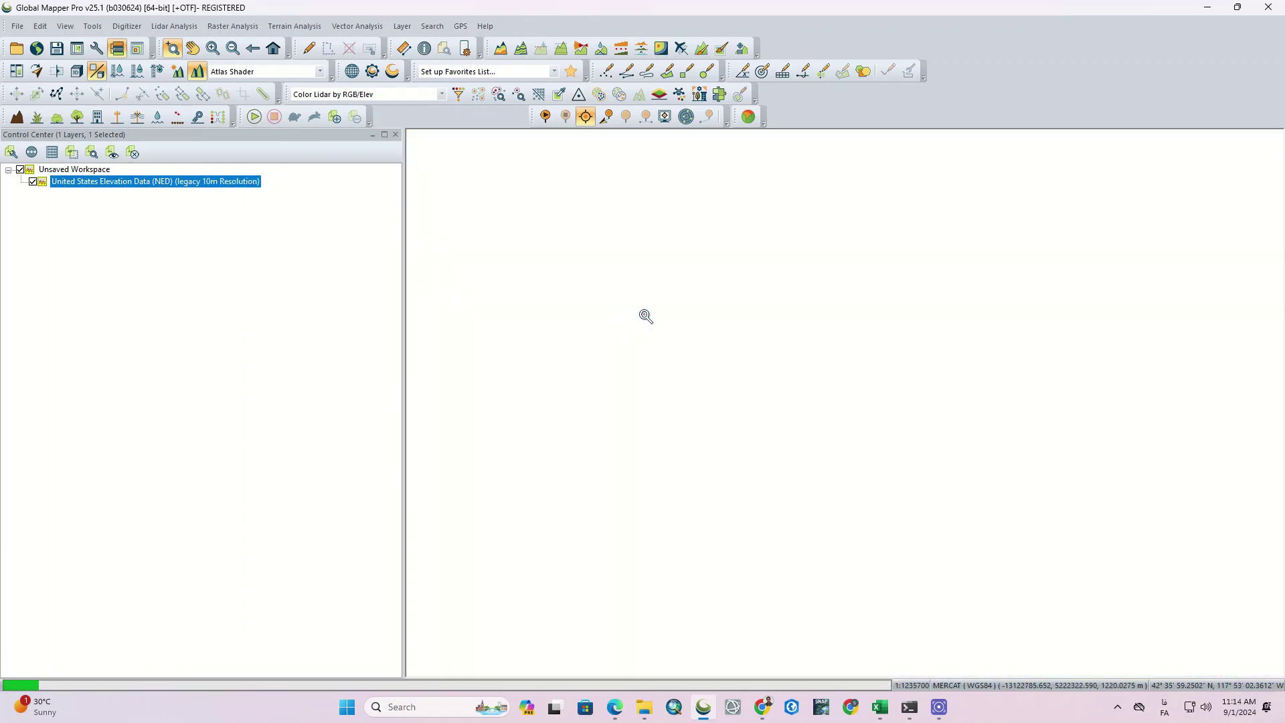
- Zoom further into the NED terrain ridges and shrink the layer list back
{"action": "left_click_drag", "start_coordinate": [617, 153], "coordinate": [874, 351]}
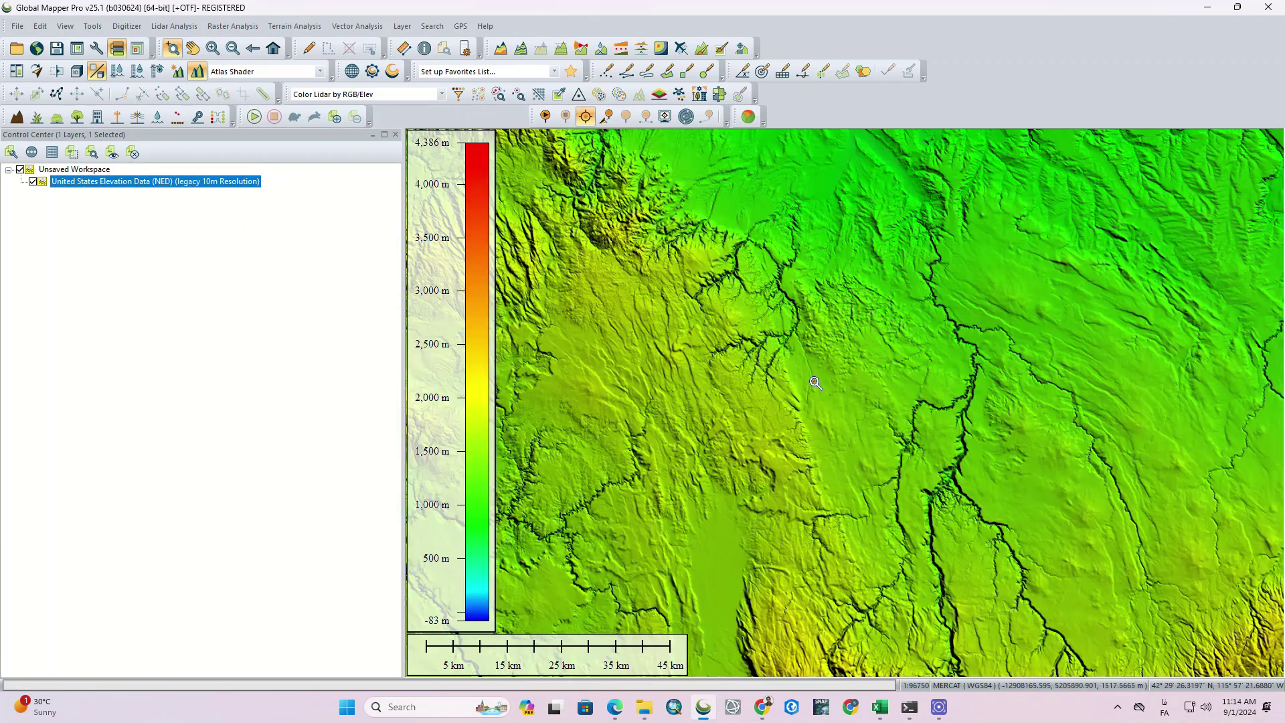
{"action": "left_click", "coordinate": [816, 383]}
{"action": "left_click", "coordinate": [751, 353]}
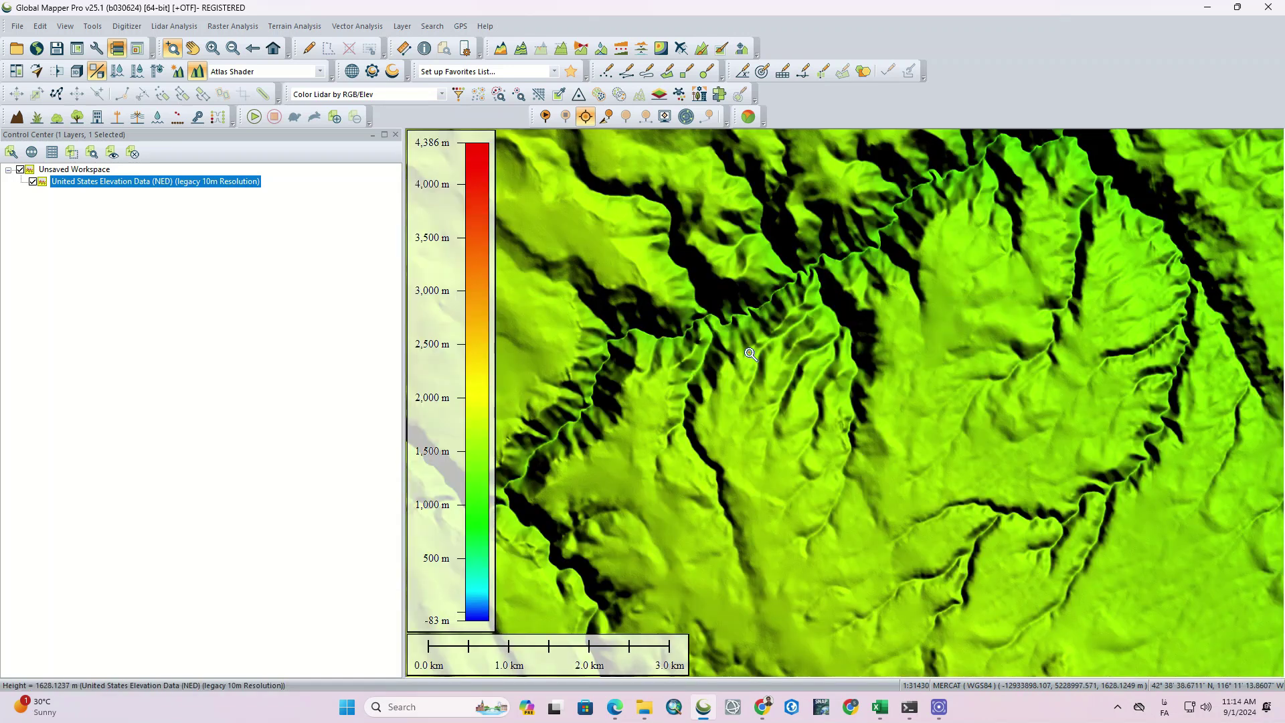
{"action": "left_click_drag", "start_coordinate": [412, 330], "coordinate": [255, 330]}
- Unload the NED layer and bring the online data source list back
{"action": "right_click", "coordinate": [77, 181]}
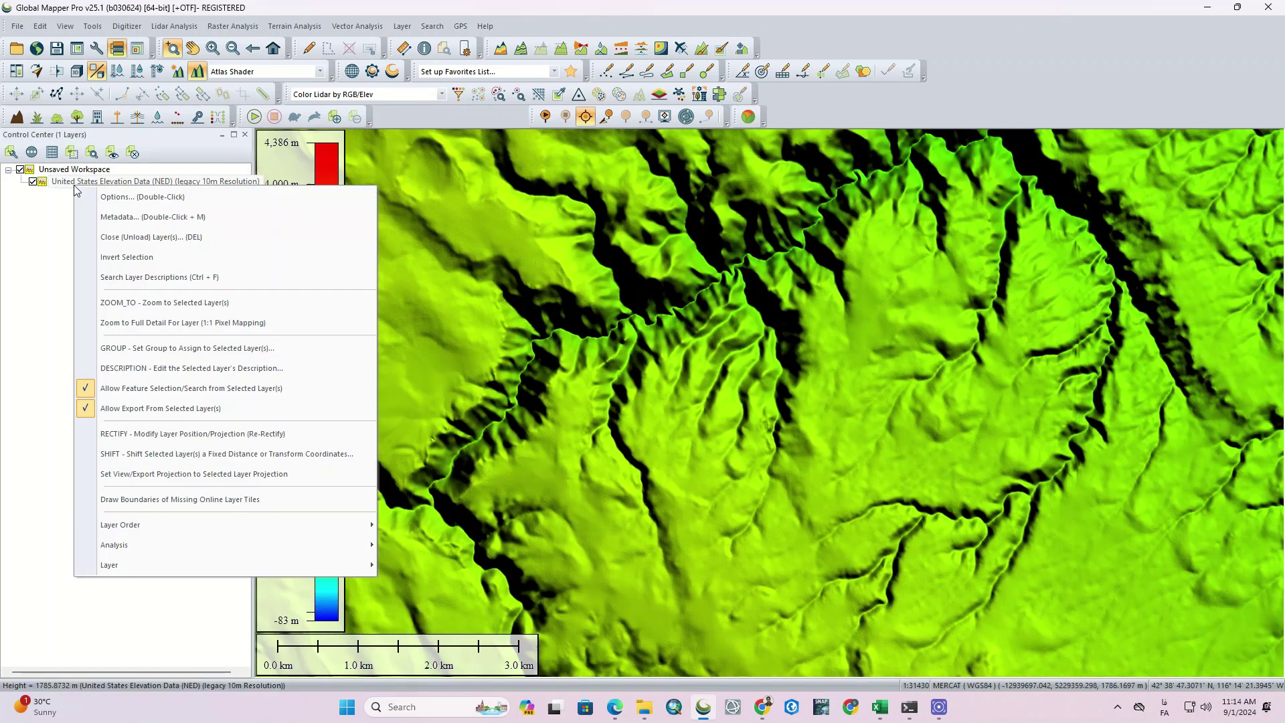
{"action": "left_click", "coordinate": [120, 238]}
{"action": "left_click", "coordinate": [724, 401]}
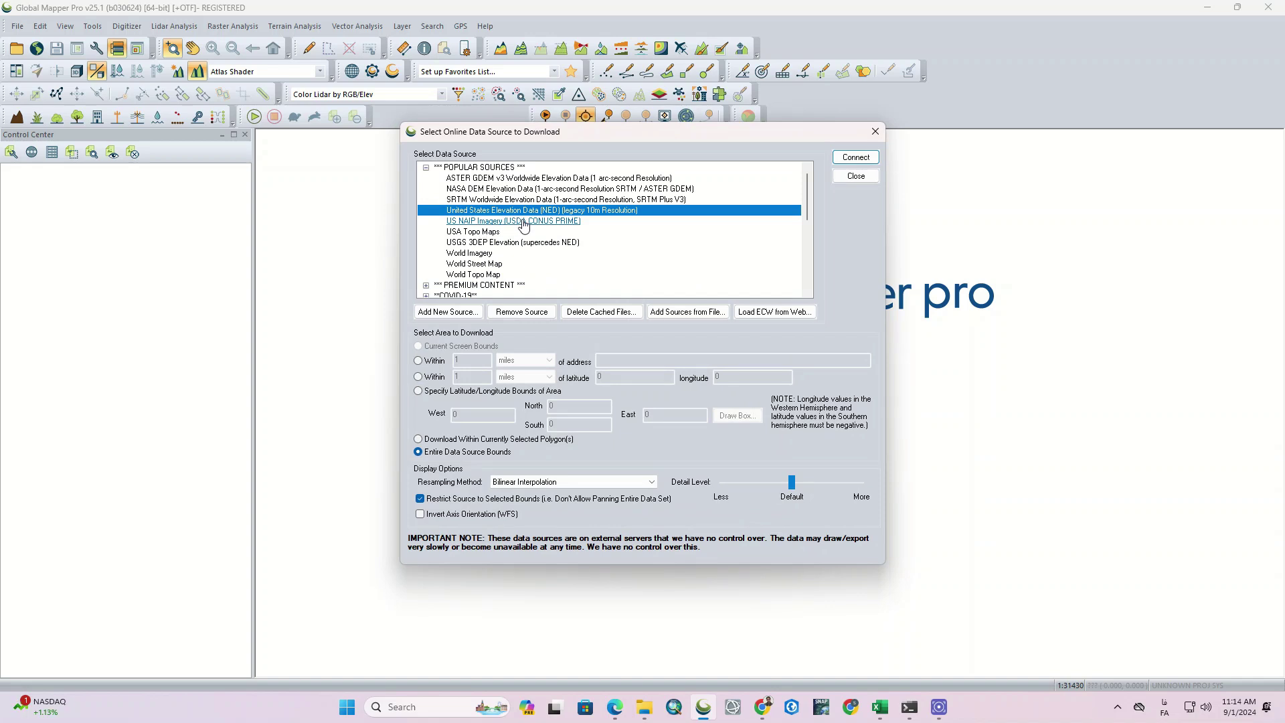
- Load World Imagery instead of USA Topo Maps, zoom on the western US, then unload it
{"action": "left_click", "coordinate": [488, 233]}
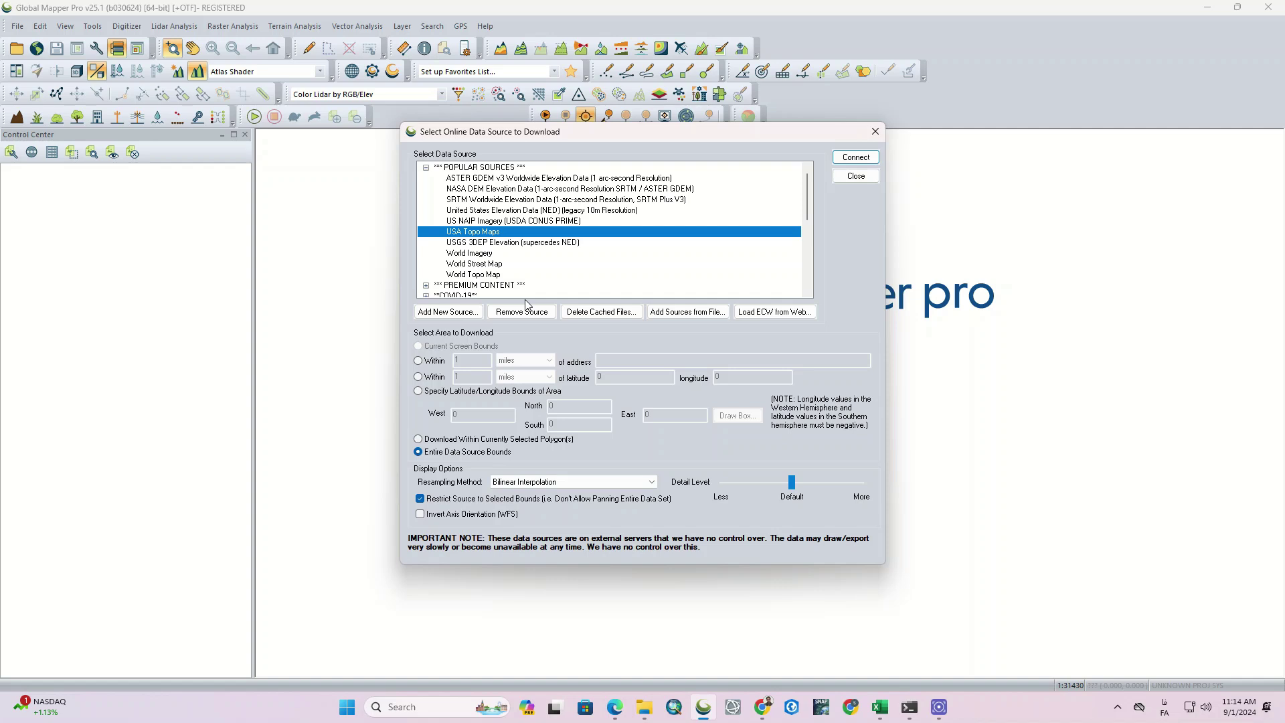
{"action": "left_click", "coordinate": [482, 254]}
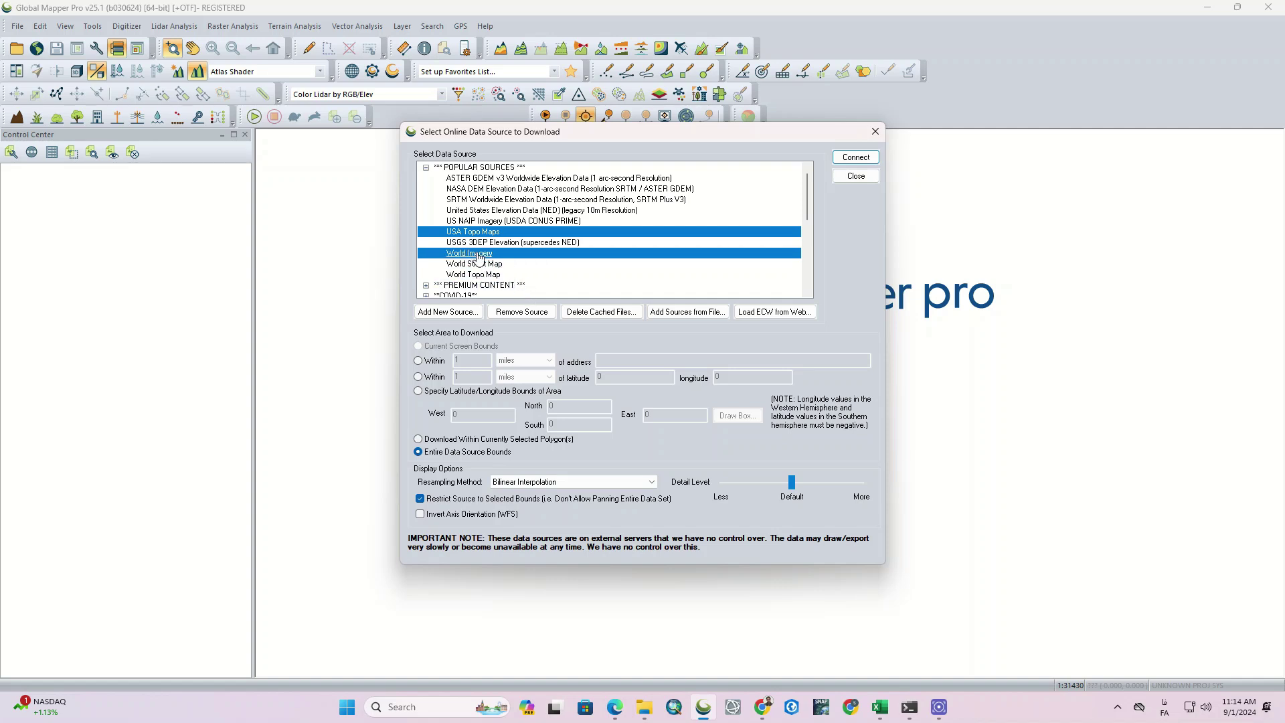
{"action": "left_click", "coordinate": [855, 157]}
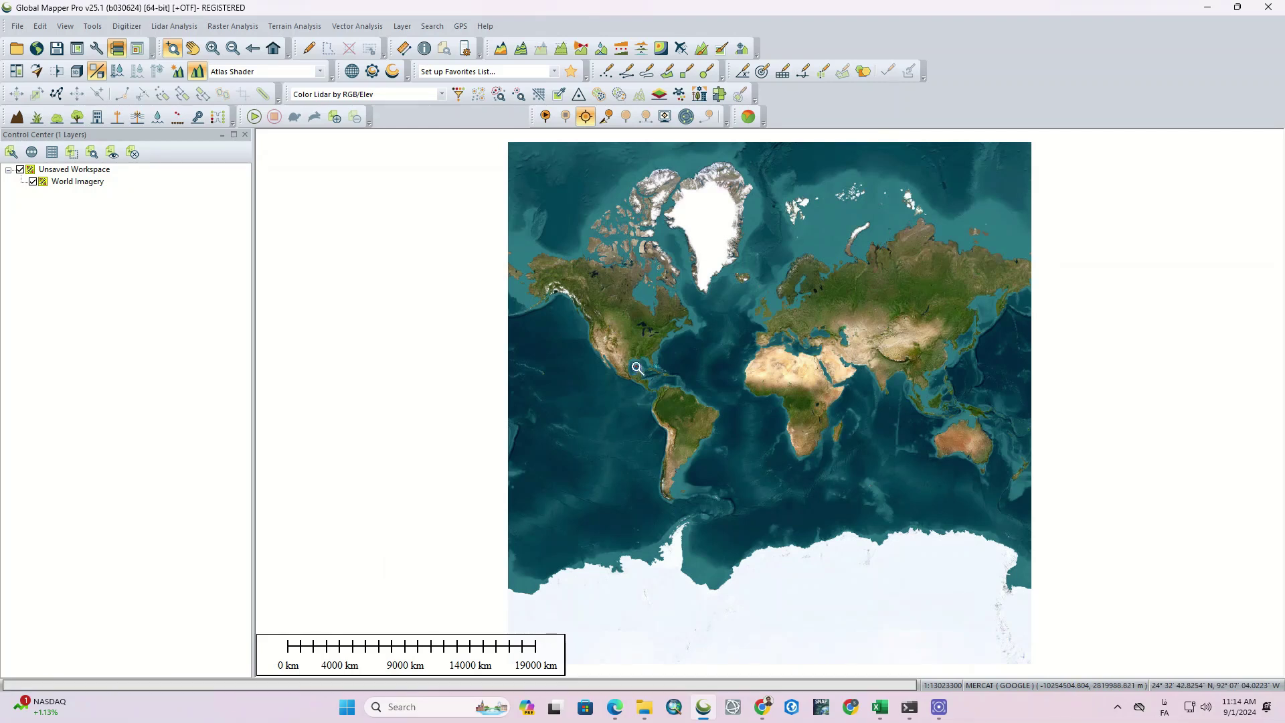
{"action": "left_click", "coordinate": [637, 368]}
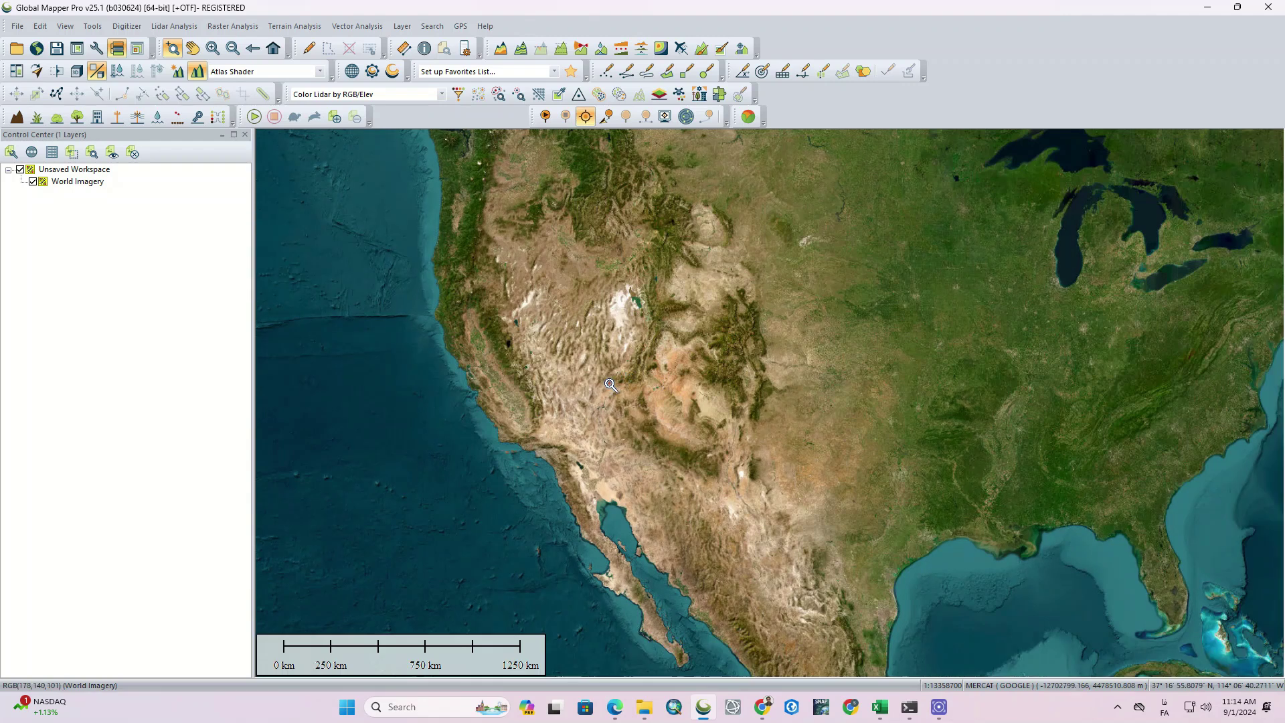
{"action": "right_click", "coordinate": [76, 182]}
{"action": "left_click", "coordinate": [147, 254]}
- Confirm removing World Imagery without further prompts and load the World Street Map layer
{"action": "left_click", "coordinate": [591, 350]}
{"action": "left_click", "coordinate": [614, 368]}
{"action": "left_click", "coordinate": [709, 390]}
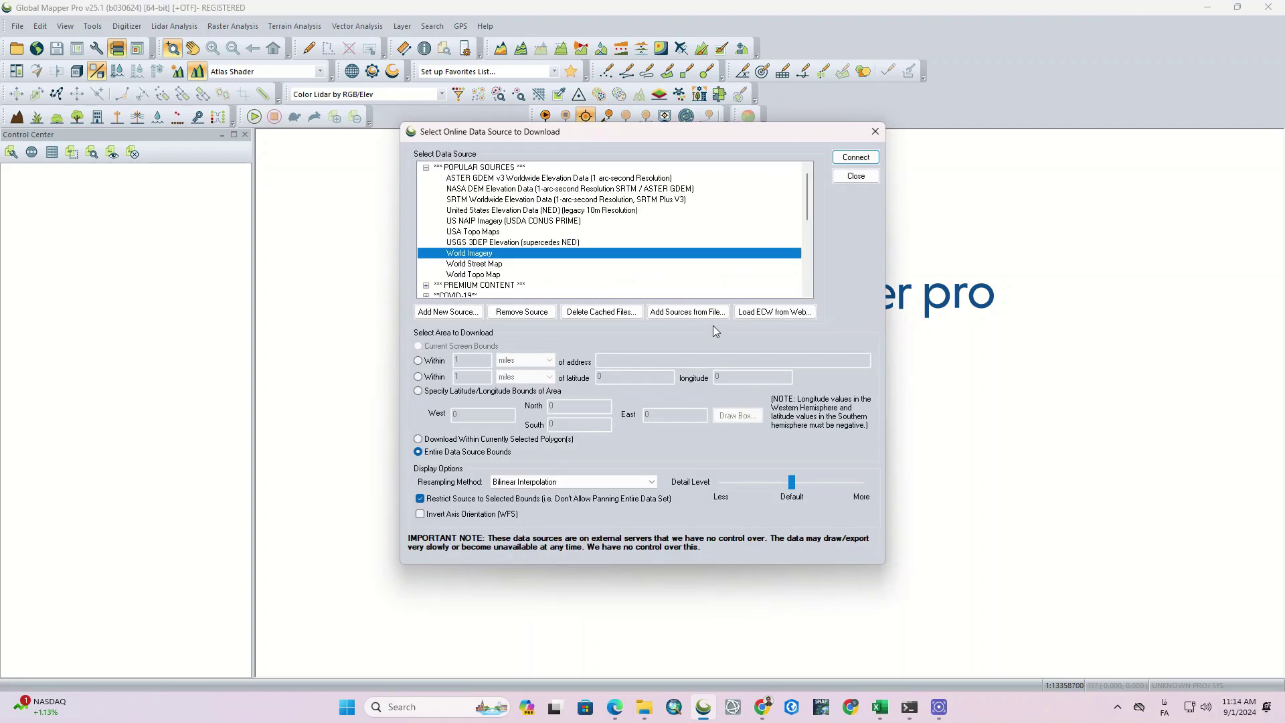
{"action": "left_click", "coordinate": [474, 264]}
{"action": "left_click", "coordinate": [855, 157]}
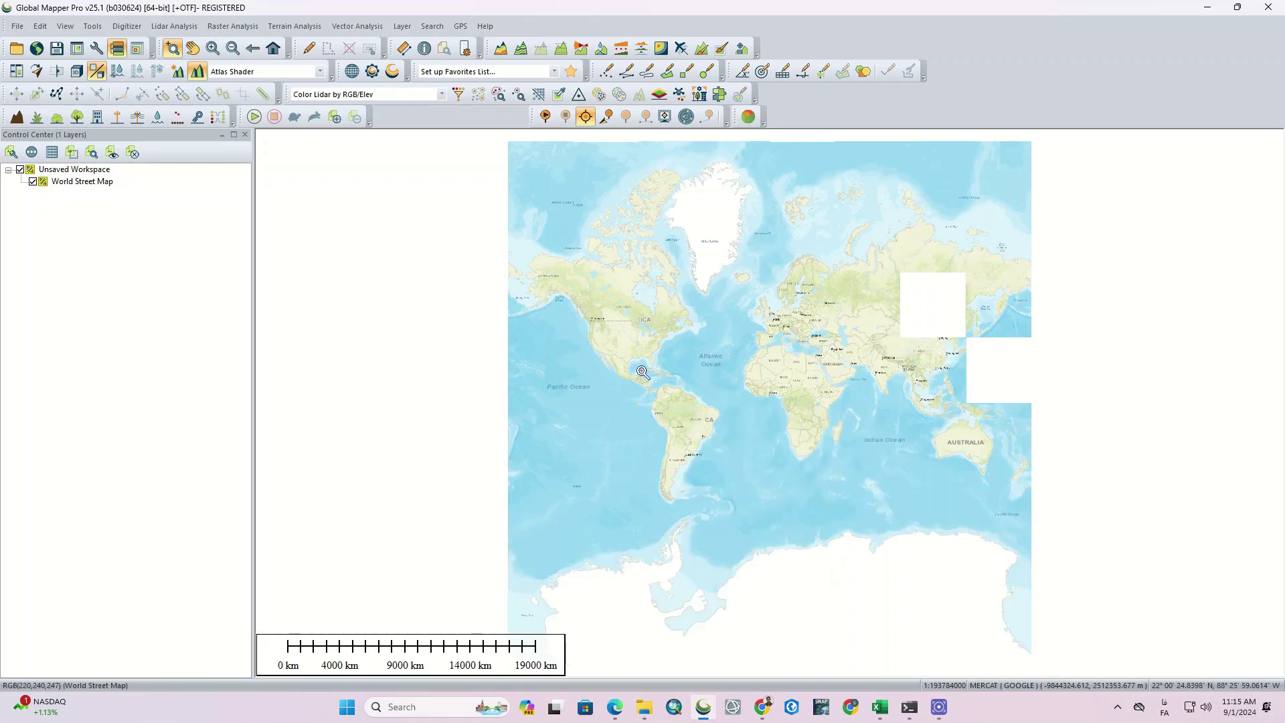
- Unload World Street Map, load World Topo Map, and zoom in on it
{"action": "right_click", "coordinate": [120, 181]}
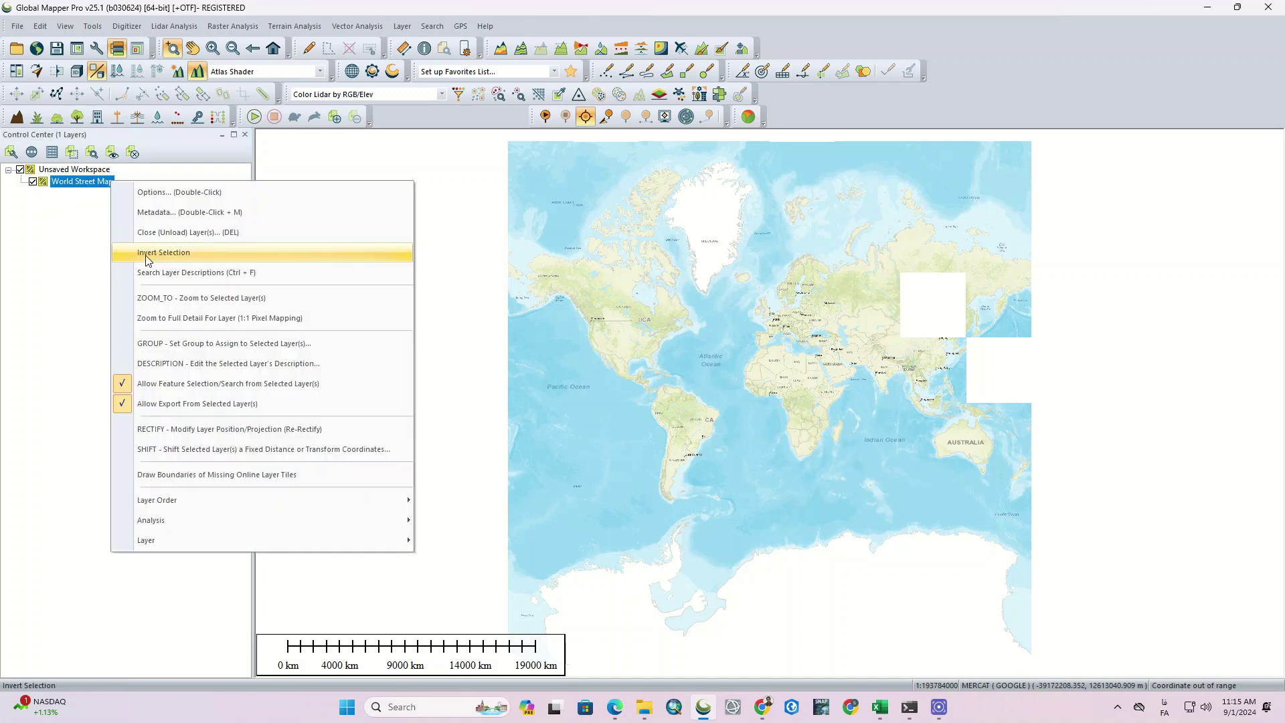
{"action": "left_click", "coordinate": [201, 253]}
{"action": "left_click", "coordinate": [720, 390]}
{"action": "double_click", "coordinate": [479, 275]}
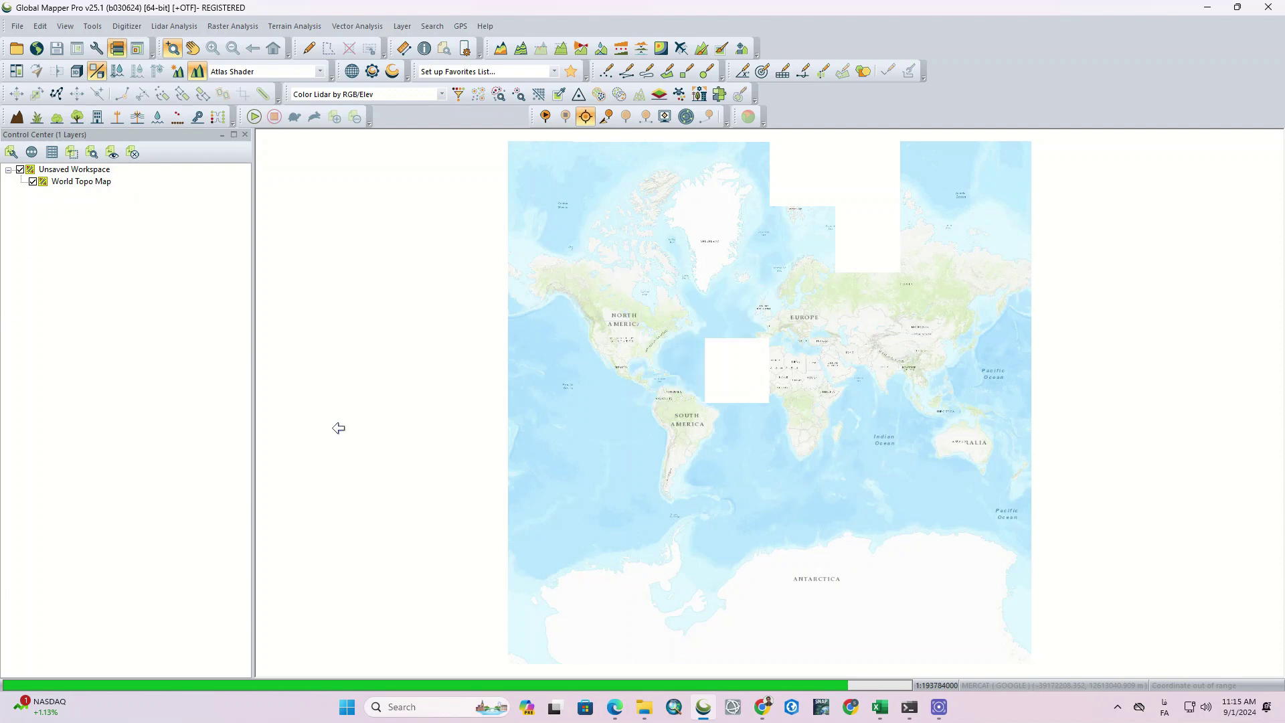
{"action": "left_click", "coordinate": [867, 367]}
- Unload the World Topo Map layer and expand the PREMIUM CONTENT sources
{"action": "right_click", "coordinate": [51, 171]}
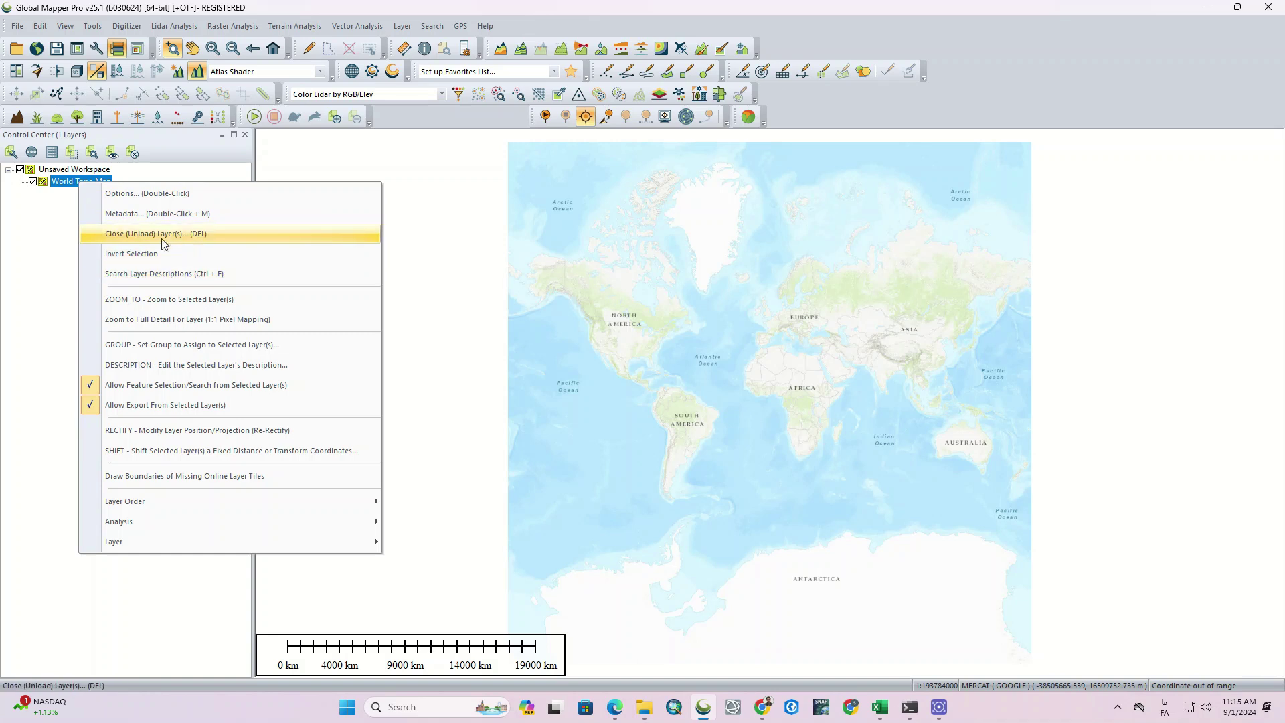
{"action": "left_click", "coordinate": [106, 234]}
{"action": "left_click", "coordinate": [754, 395]}
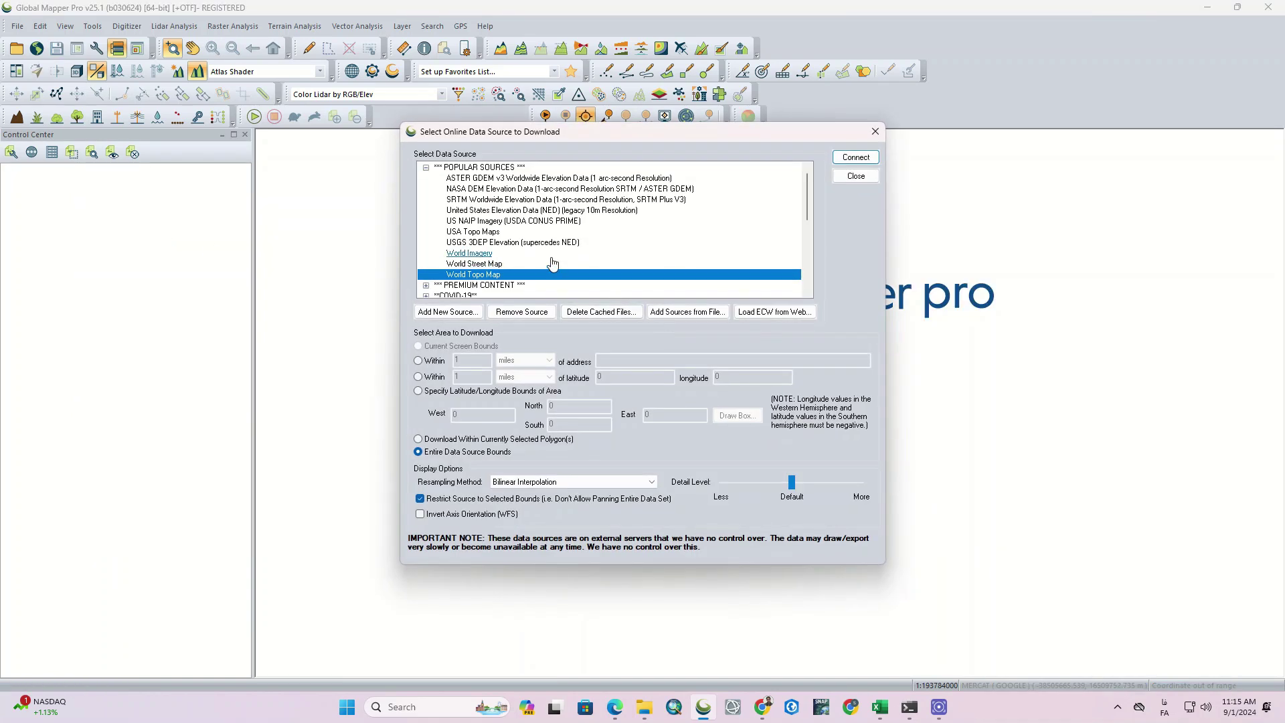
{"action": "scroll", "coordinate": [552, 264], "scroll_direction": "down", "scroll_amount": 2}
{"action": "left_click", "coordinate": [425, 221]}
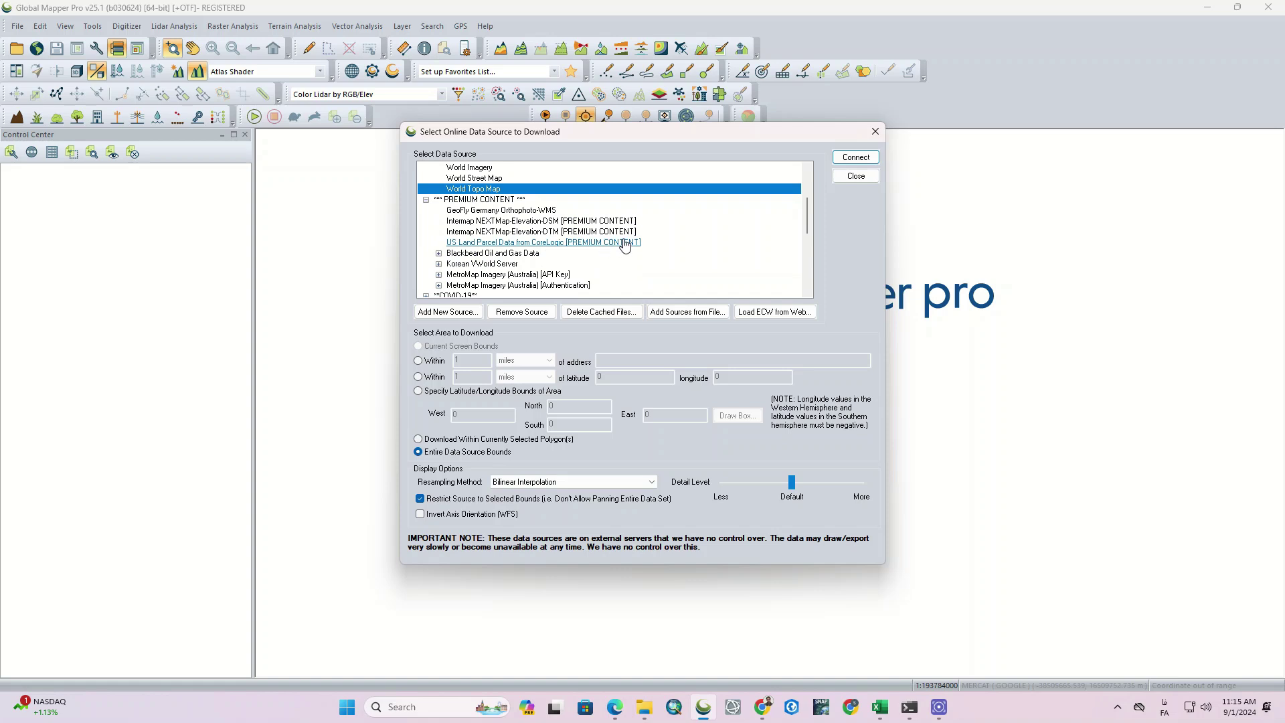
- Try connecting to Korean VWorld Server - DEM, cancel the API key prompt, and bring the source list back
{"action": "scroll", "coordinate": [623, 245], "scroll_direction": "down", "scroll_amount": 1}
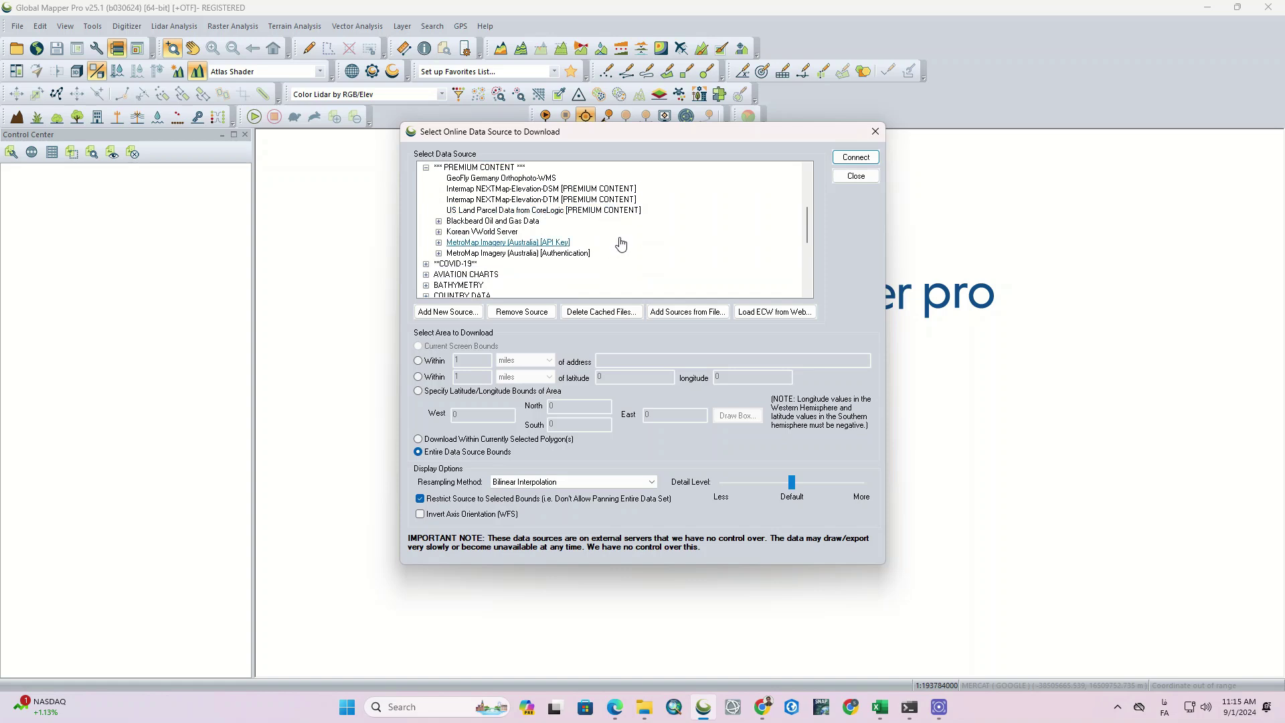
{"action": "left_click", "coordinate": [439, 232]}
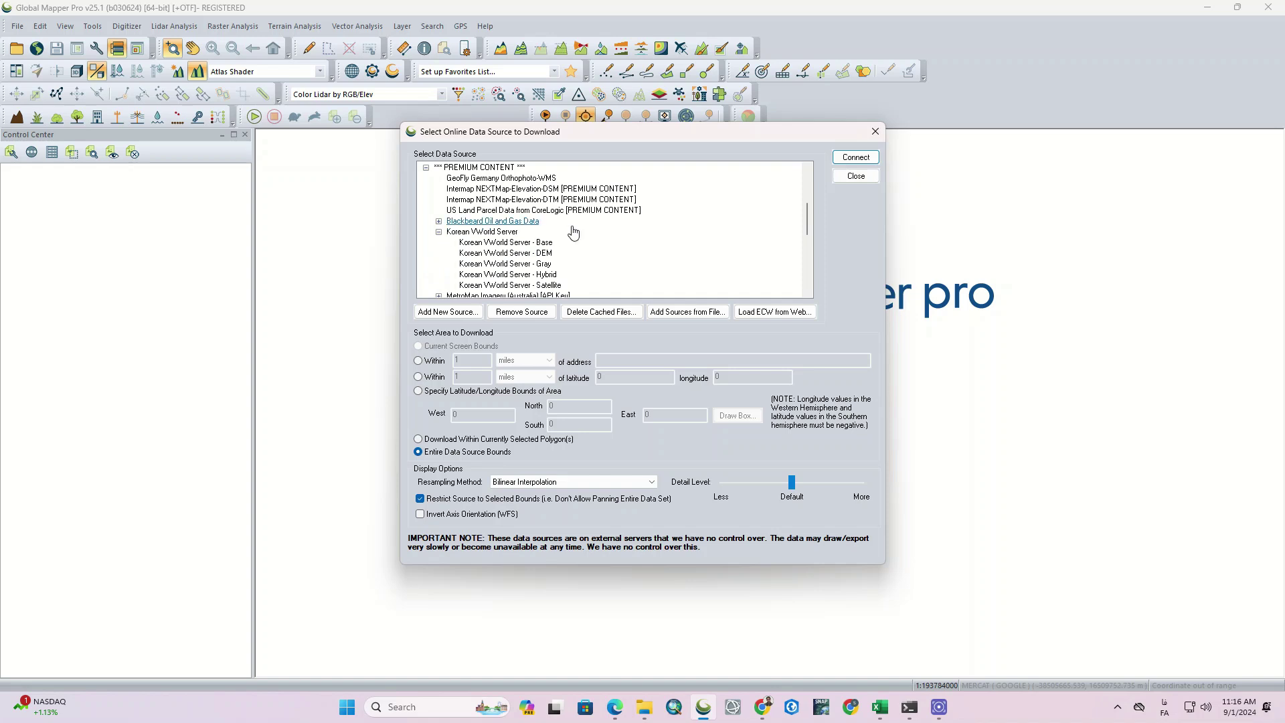
{"action": "scroll", "coordinate": [572, 232], "scroll_direction": "down", "scroll_amount": 1}
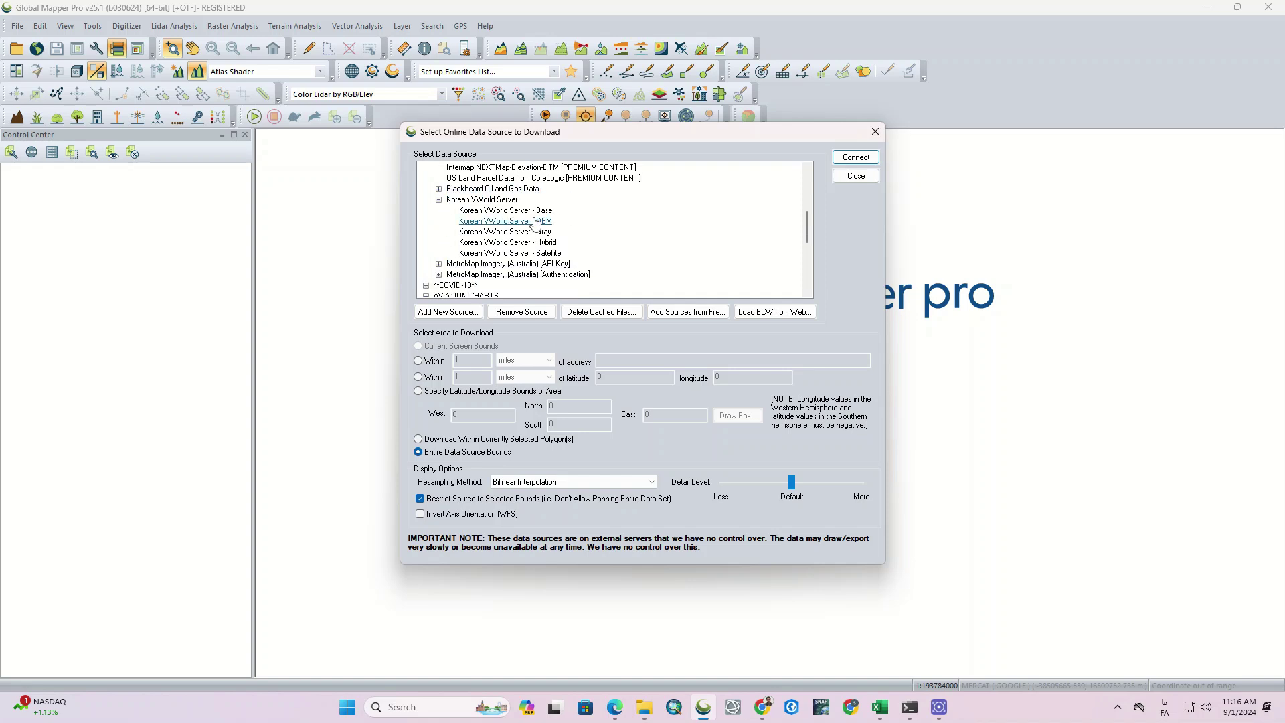
{"action": "left_click", "coordinate": [541, 221]}
{"action": "left_click", "coordinate": [855, 158]}
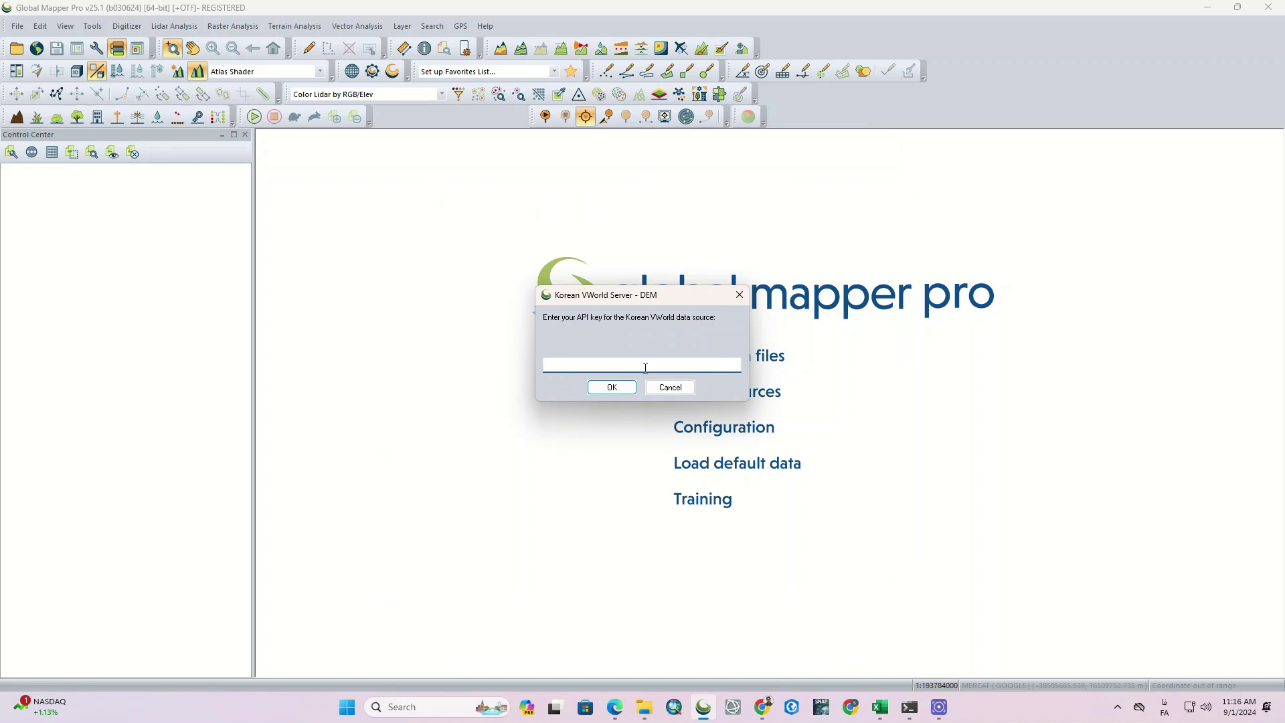
{"action": "left_click", "coordinate": [740, 297]}
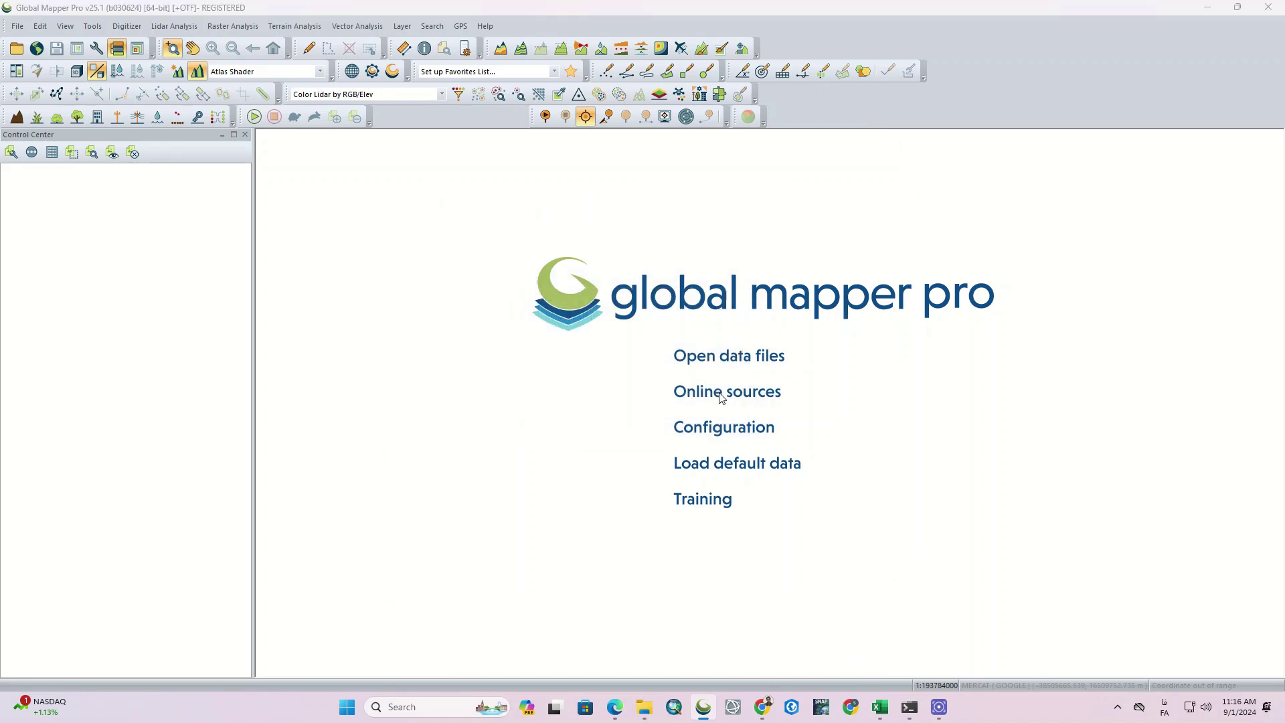
{"action": "left_click", "coordinate": [683, 388]}
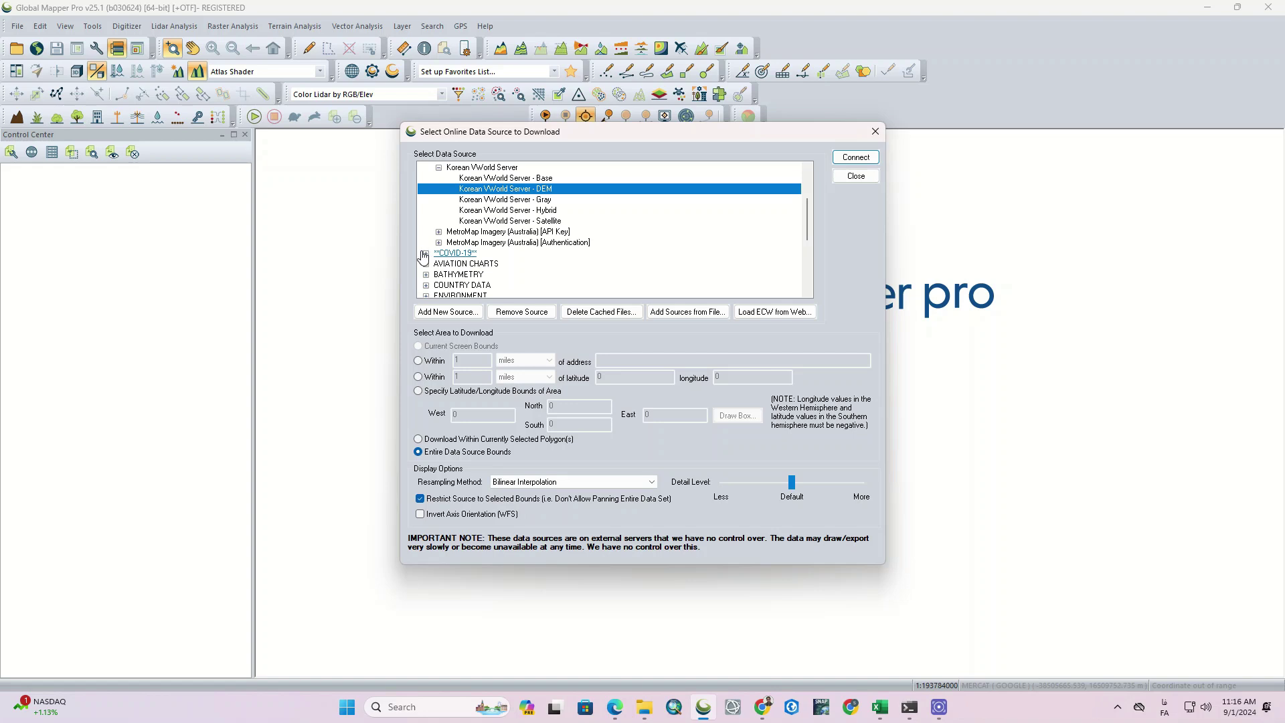
- Expand the COVID-19, AVIATION CHARTS and BATHYMETRY source categories
{"action": "left_click", "coordinate": [425, 254]}
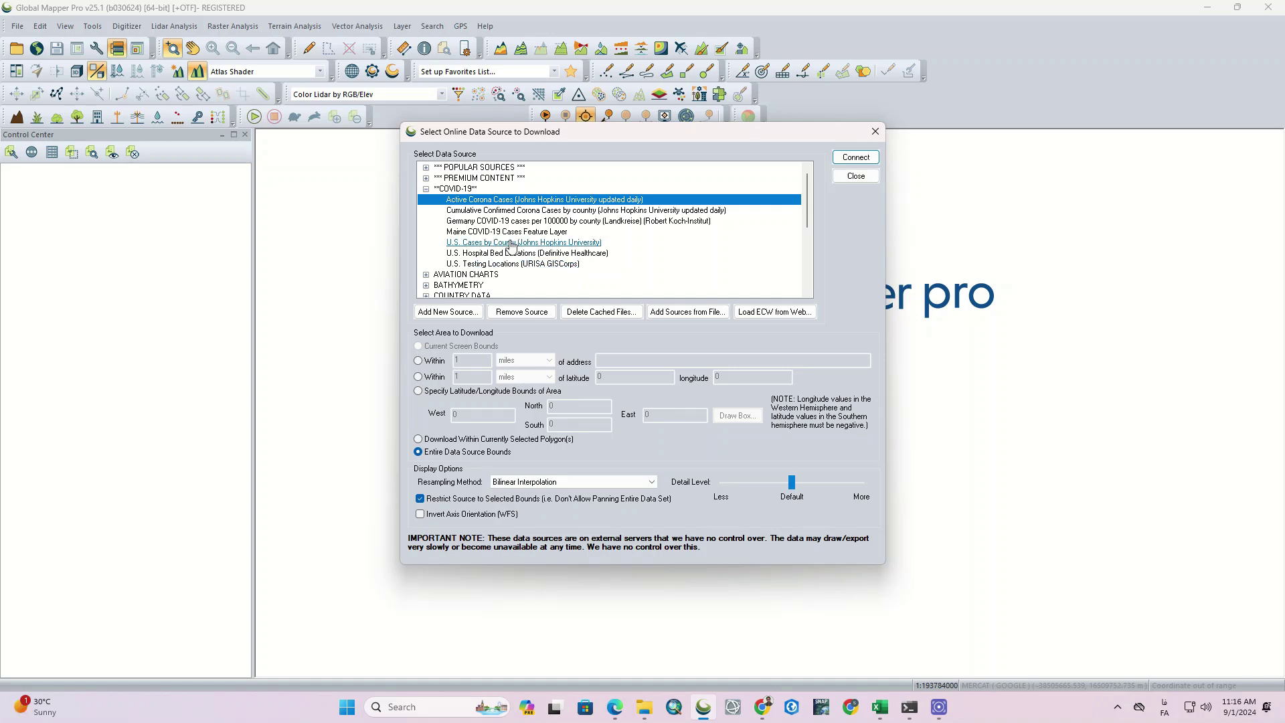
{"action": "scroll", "coordinate": [469, 257], "scroll_direction": "down", "scroll_amount": 1}
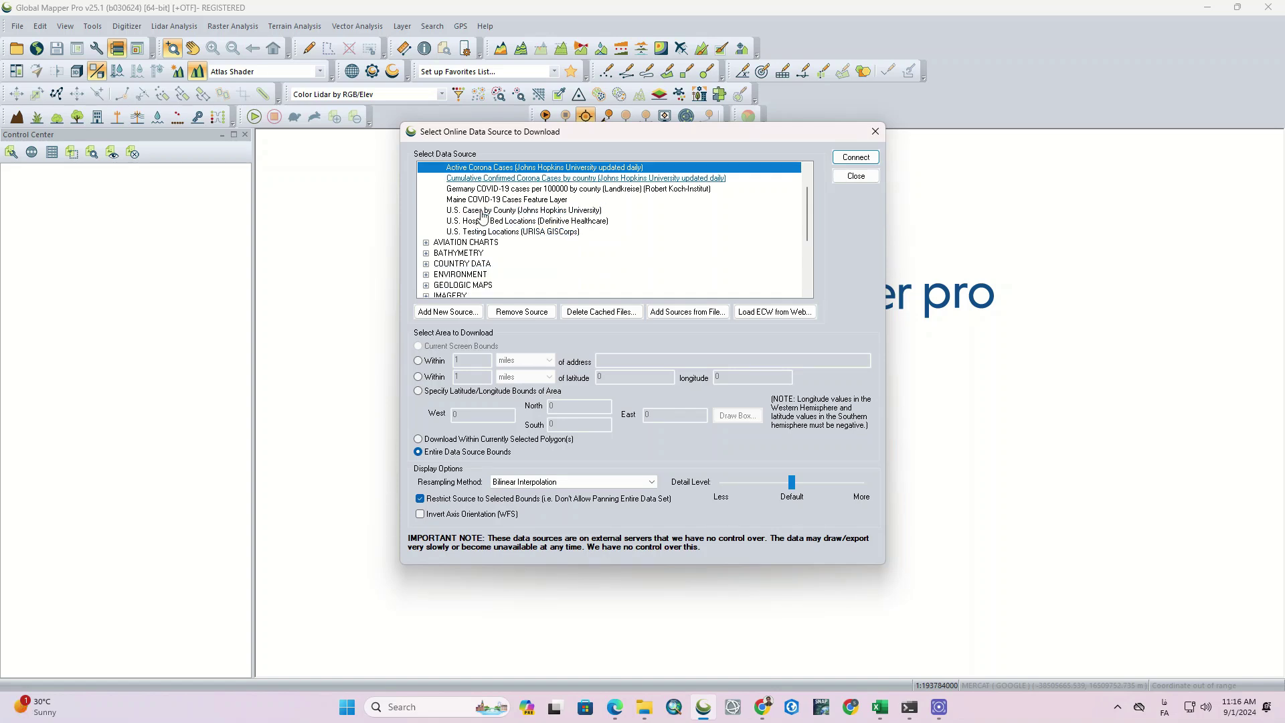
{"action": "left_click", "coordinate": [426, 243]}
{"action": "scroll", "coordinate": [633, 286], "scroll_direction": "down", "scroll_amount": 1}
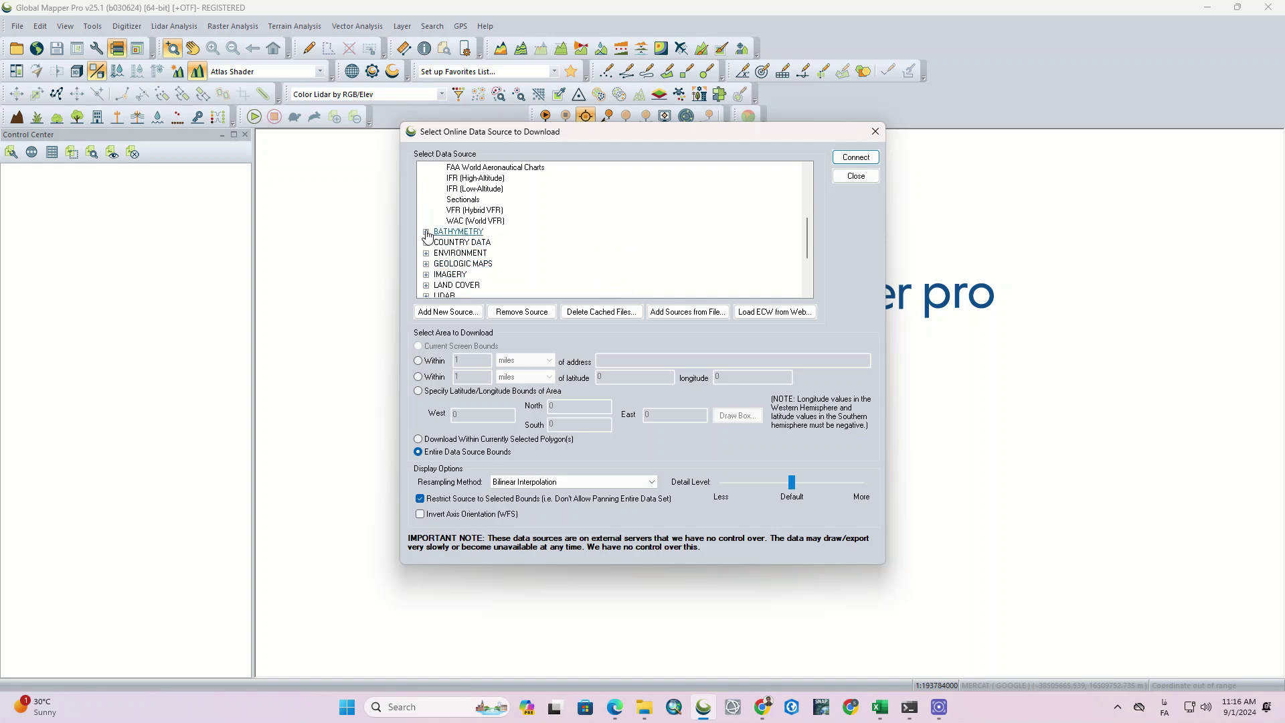
{"action": "left_click", "coordinate": [426, 232]}
{"action": "scroll", "coordinate": [426, 236], "scroll_direction": "down", "scroll_amount": 1}
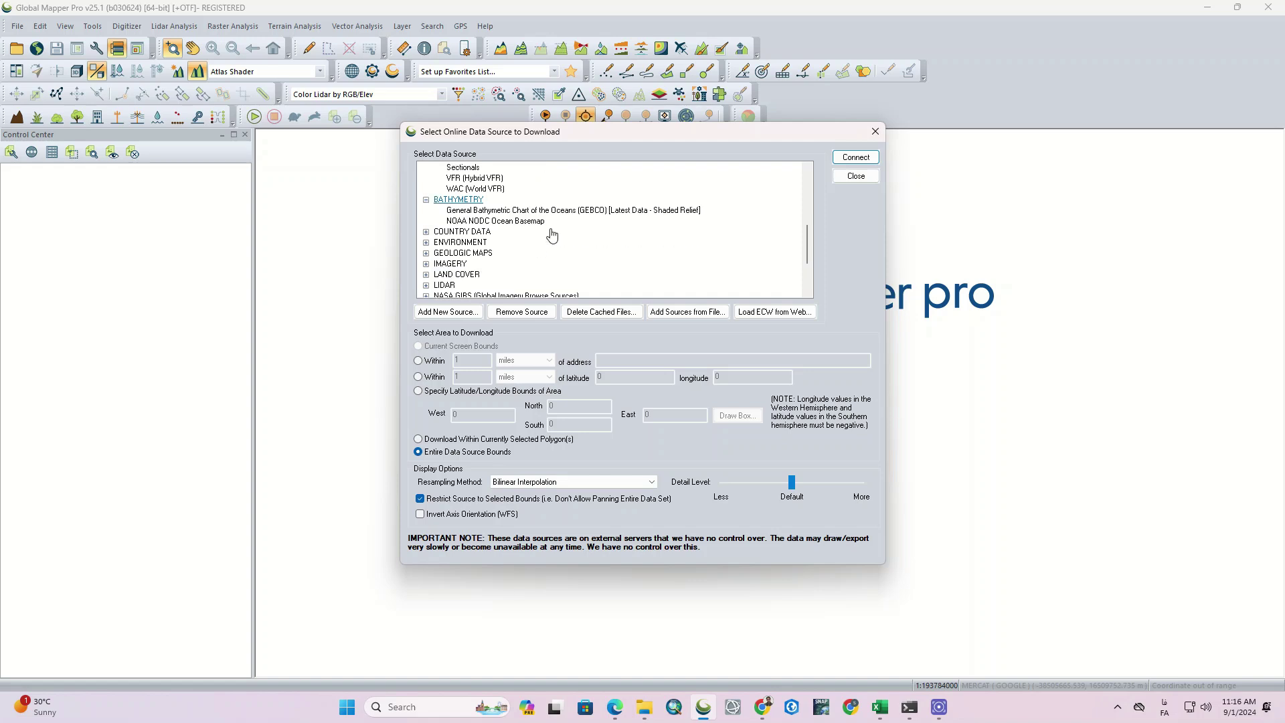
- Browse COUNTRY DATA and its Australia sources, collapse them, and expand IMAGERY
{"action": "left_click", "coordinate": [425, 232]}
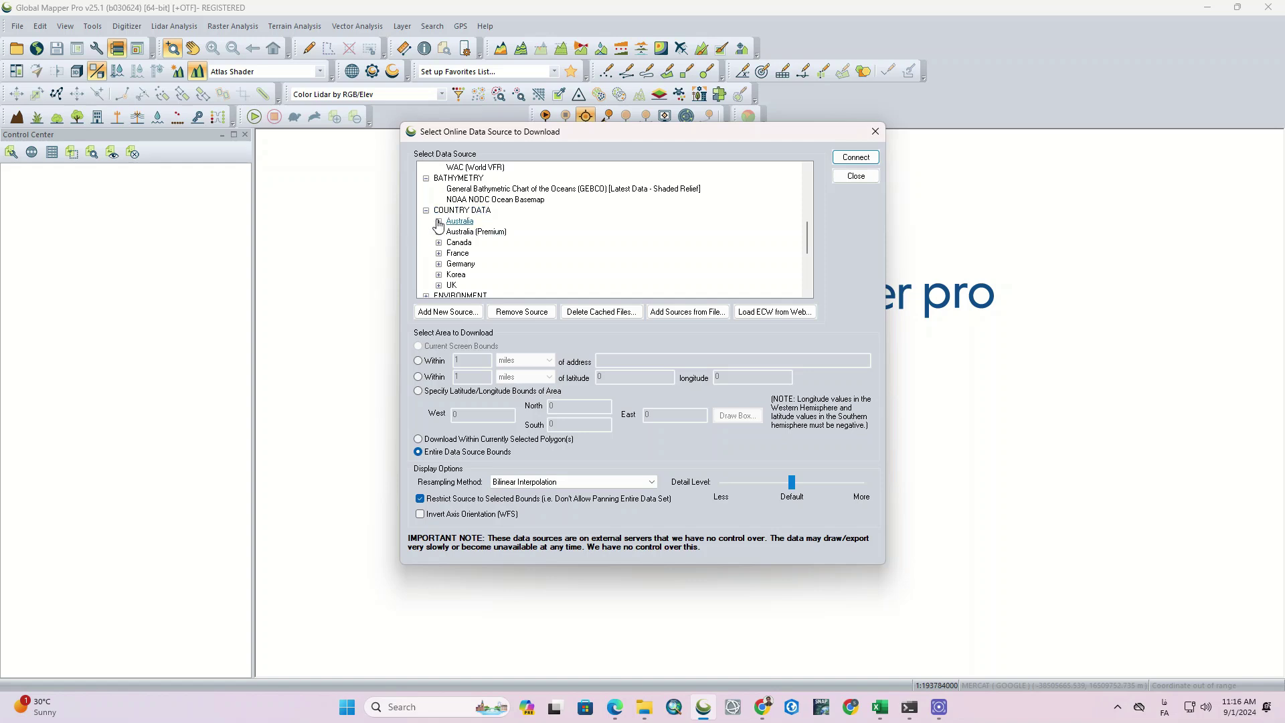
{"action": "left_click", "coordinate": [438, 223]}
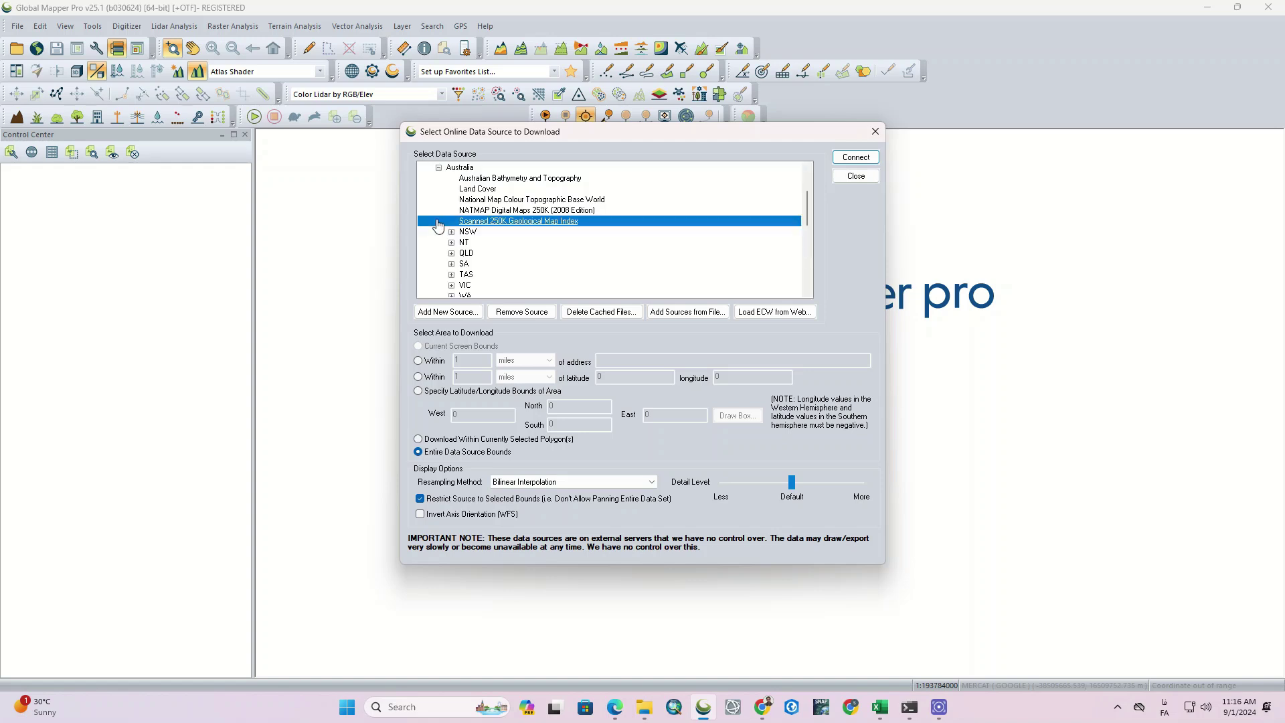
{"action": "left_click", "coordinate": [438, 167]}
{"action": "scroll", "coordinate": [447, 235], "scroll_direction": "up", "scroll_amount": 1}
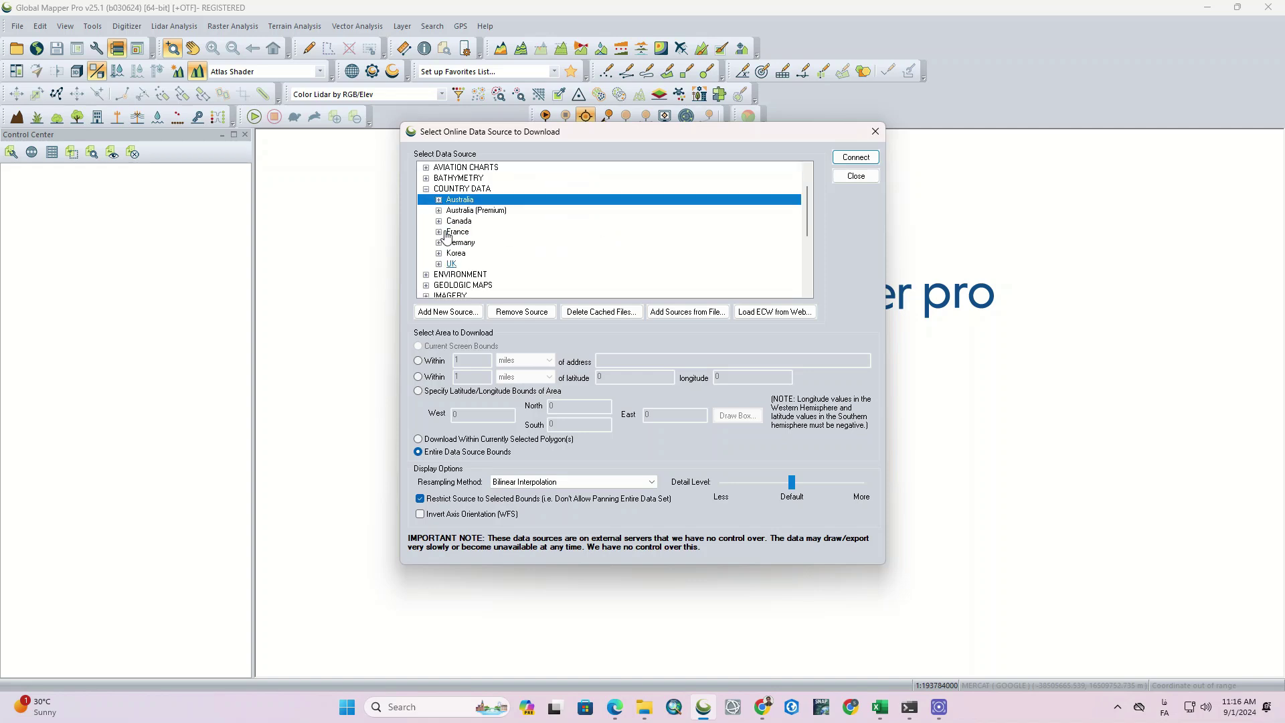
{"action": "left_click", "coordinate": [425, 190]}
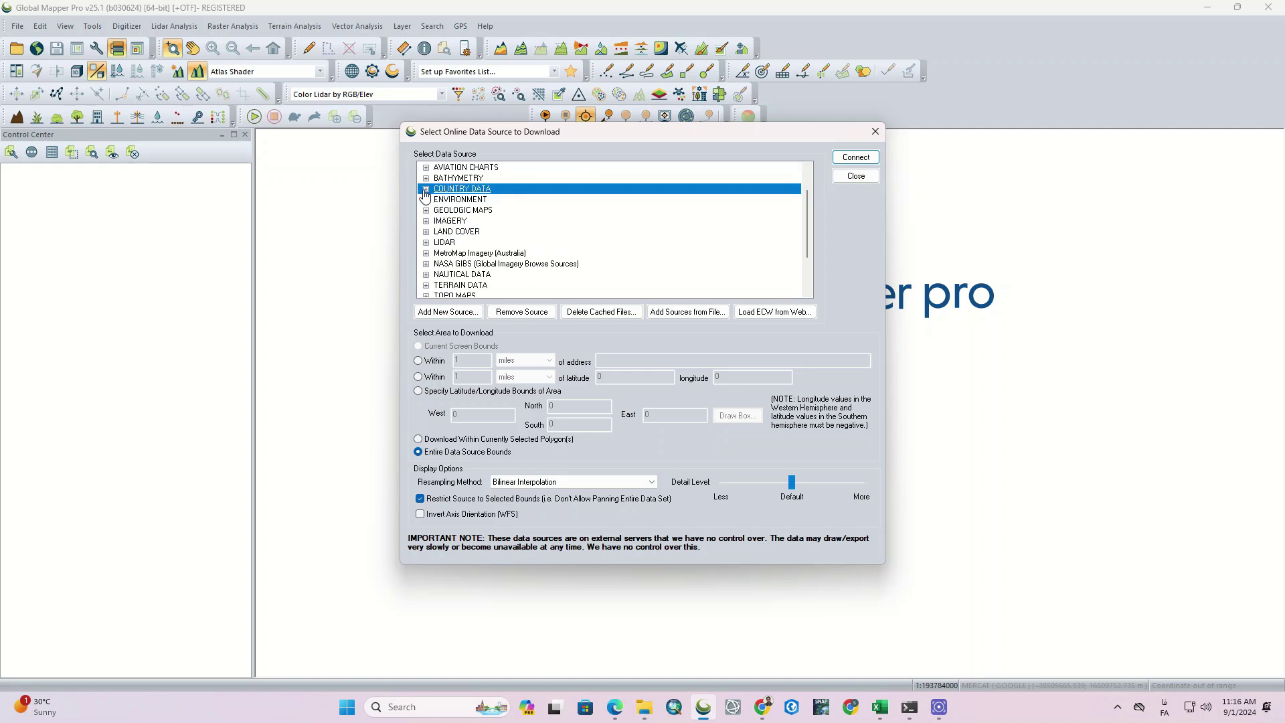
{"action": "left_click", "coordinate": [425, 220]}
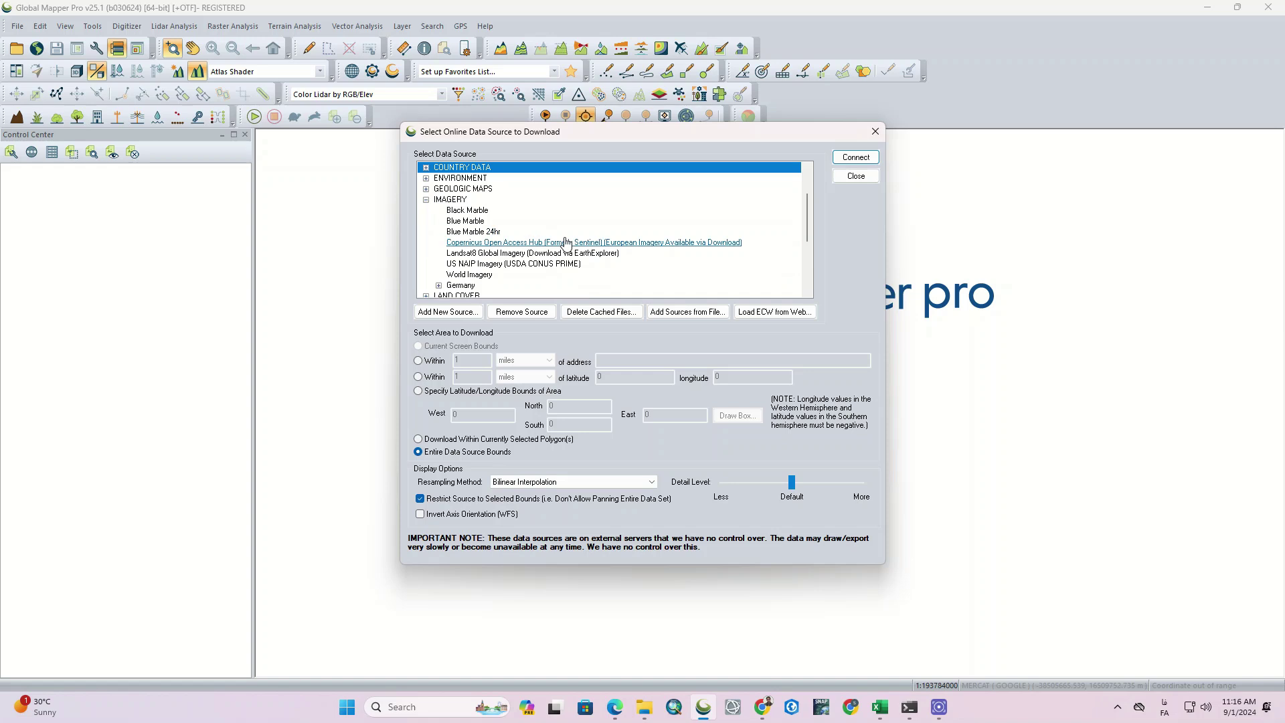
- Load the World Imagery layer, then unload it again
{"action": "left_click", "coordinate": [481, 276]}
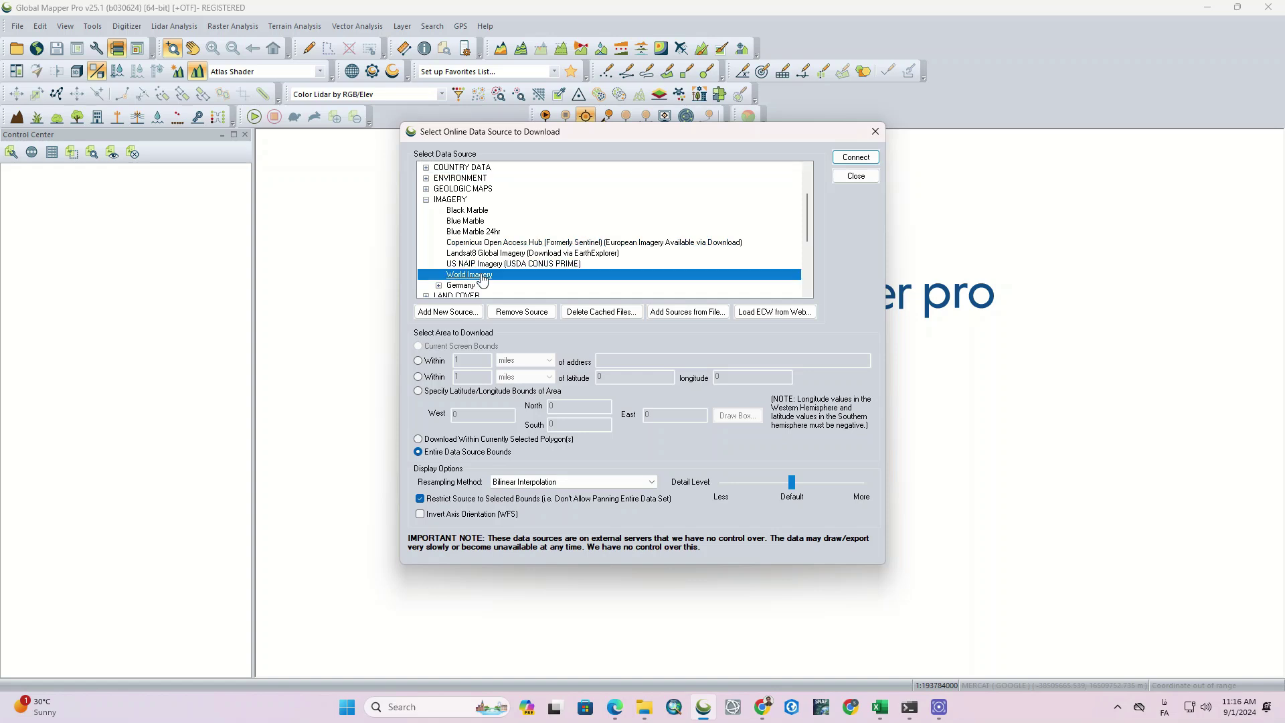
{"action": "left_click", "coordinate": [856, 157]}
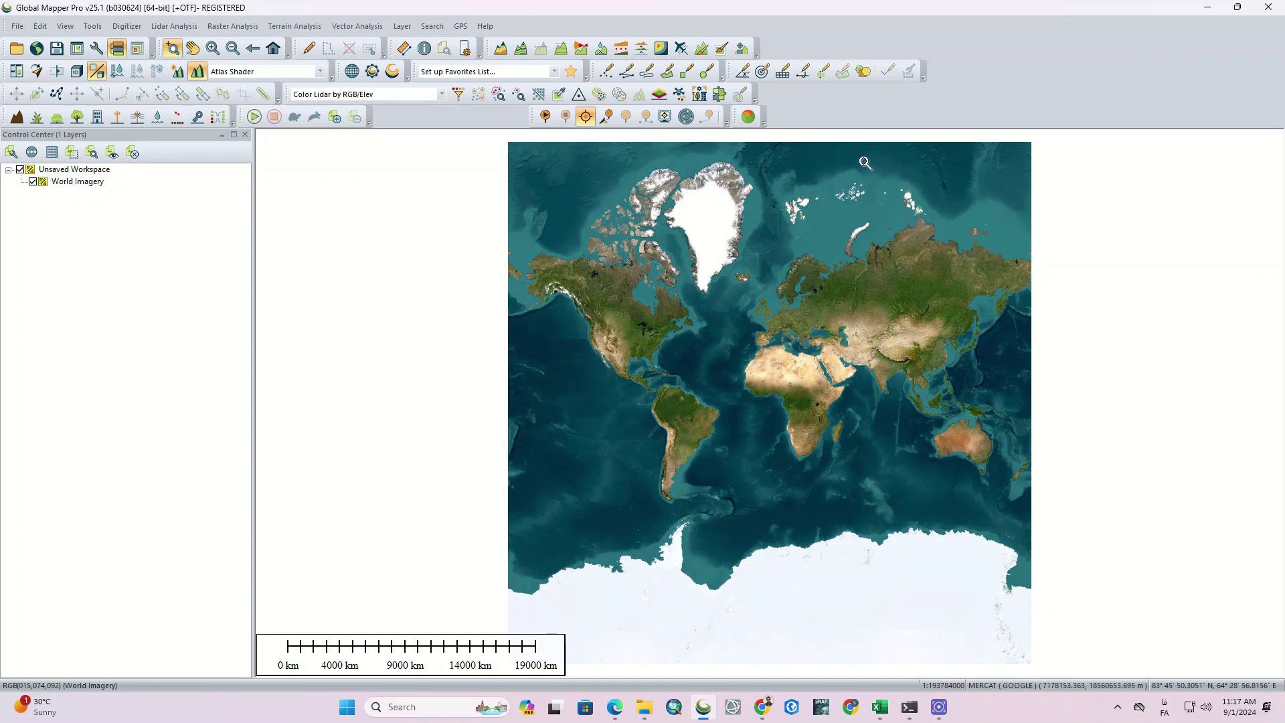
{"action": "right_click", "coordinate": [85, 181]}
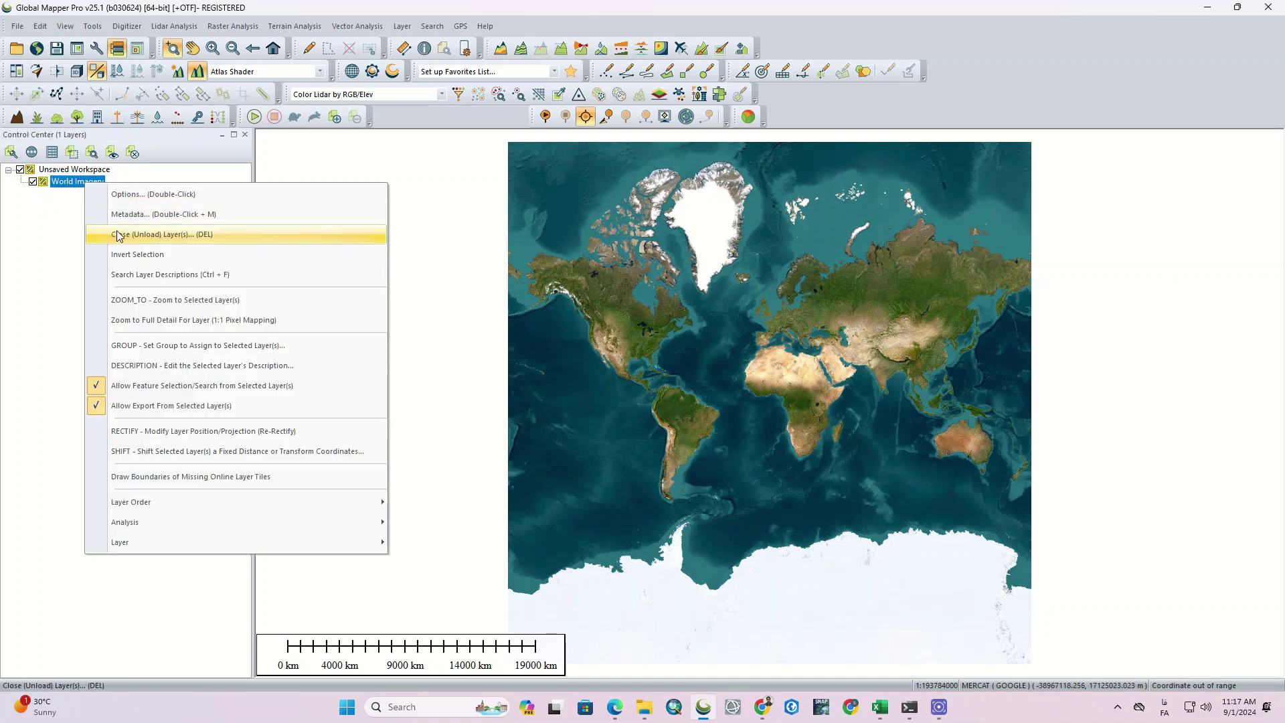
{"action": "left_click", "coordinate": [119, 236]}
- Expand LIDAR sources, then load World Imagery from Popular Sources
{"action": "left_click", "coordinate": [740, 394]}
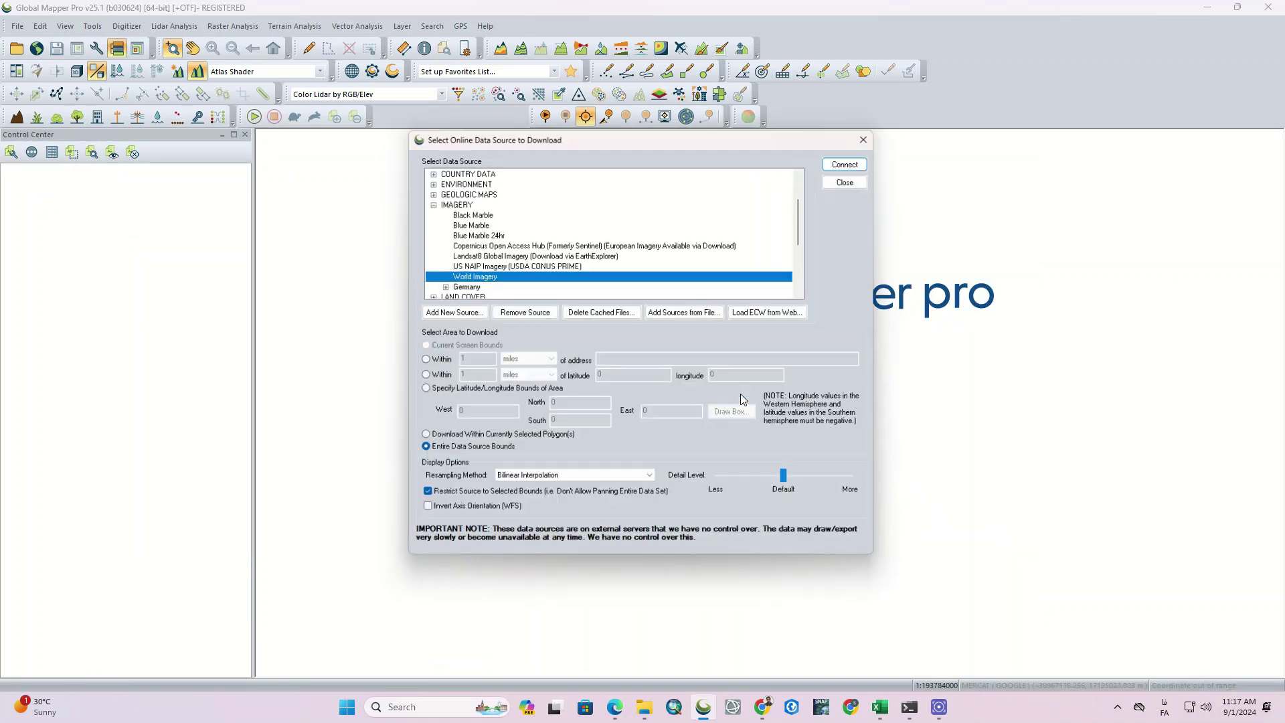
{"action": "scroll", "coordinate": [536, 249], "scroll_direction": "down", "scroll_amount": 4}
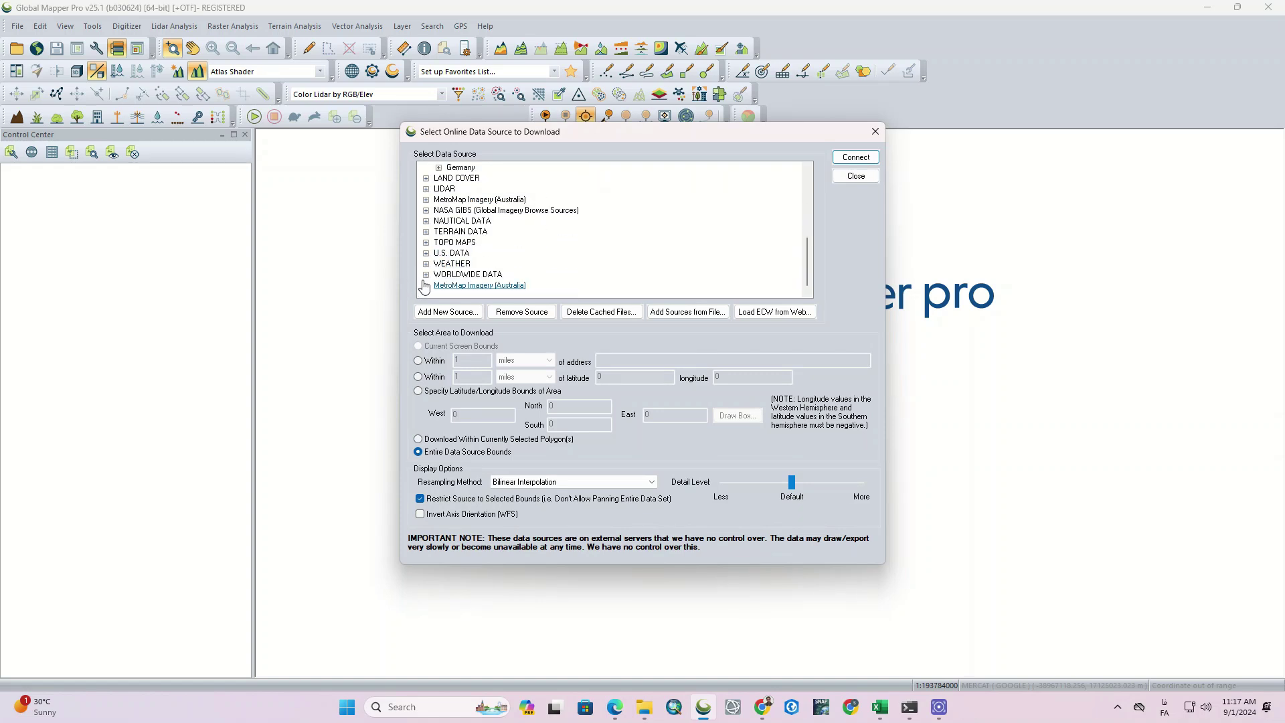
{"action": "left_click", "coordinate": [426, 189]}
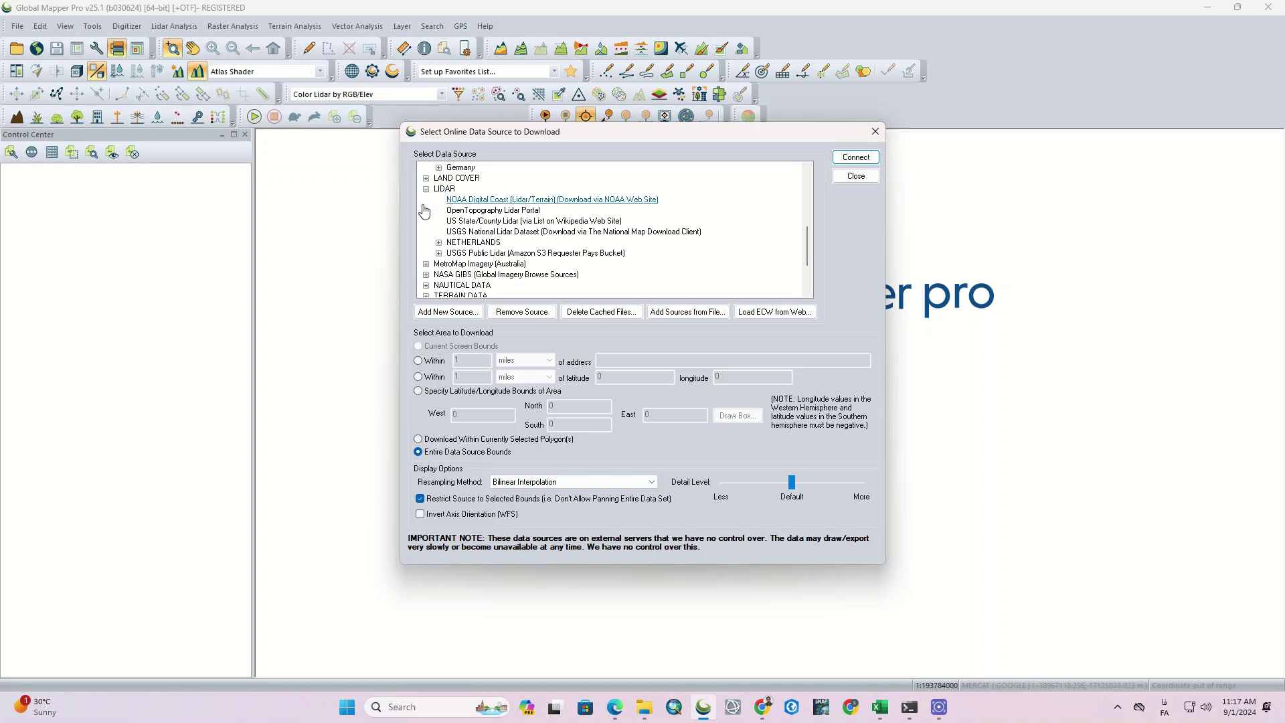
{"action": "scroll", "coordinate": [535, 271], "scroll_direction": "up", "scroll_amount": 10}
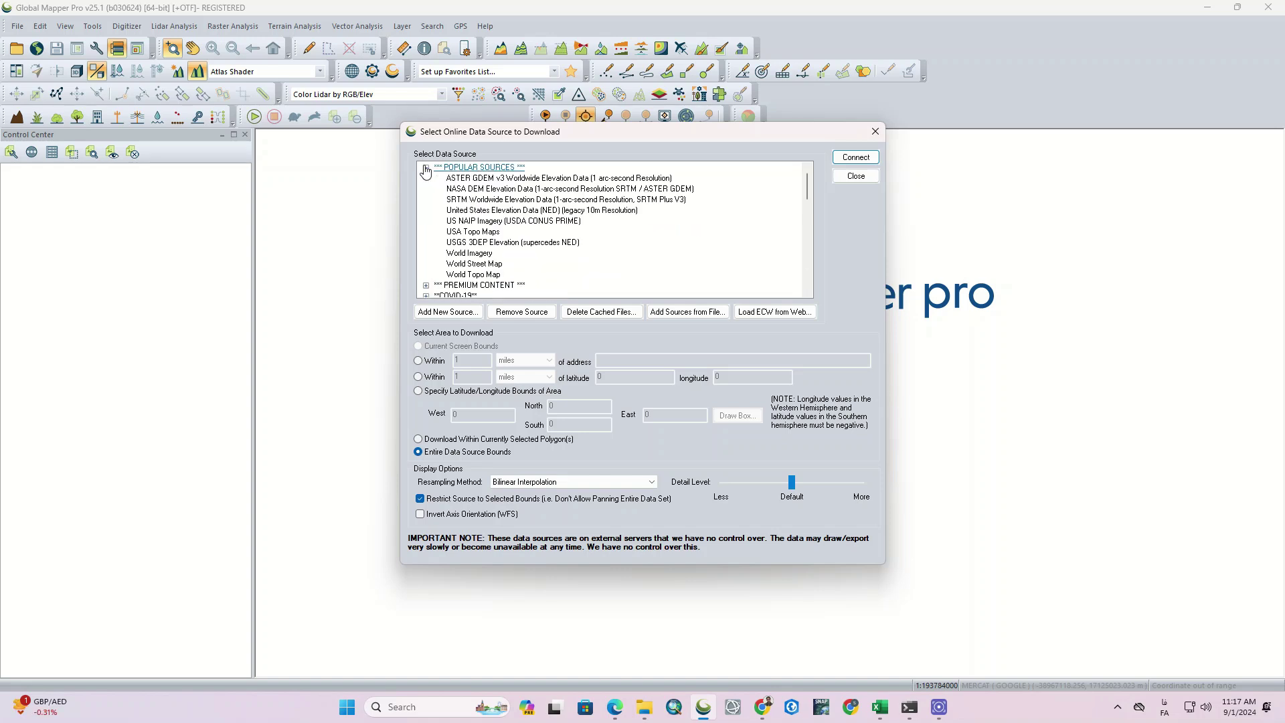
{"action": "left_click", "coordinate": [472, 253]}
{"action": "left_click", "coordinate": [856, 157]}
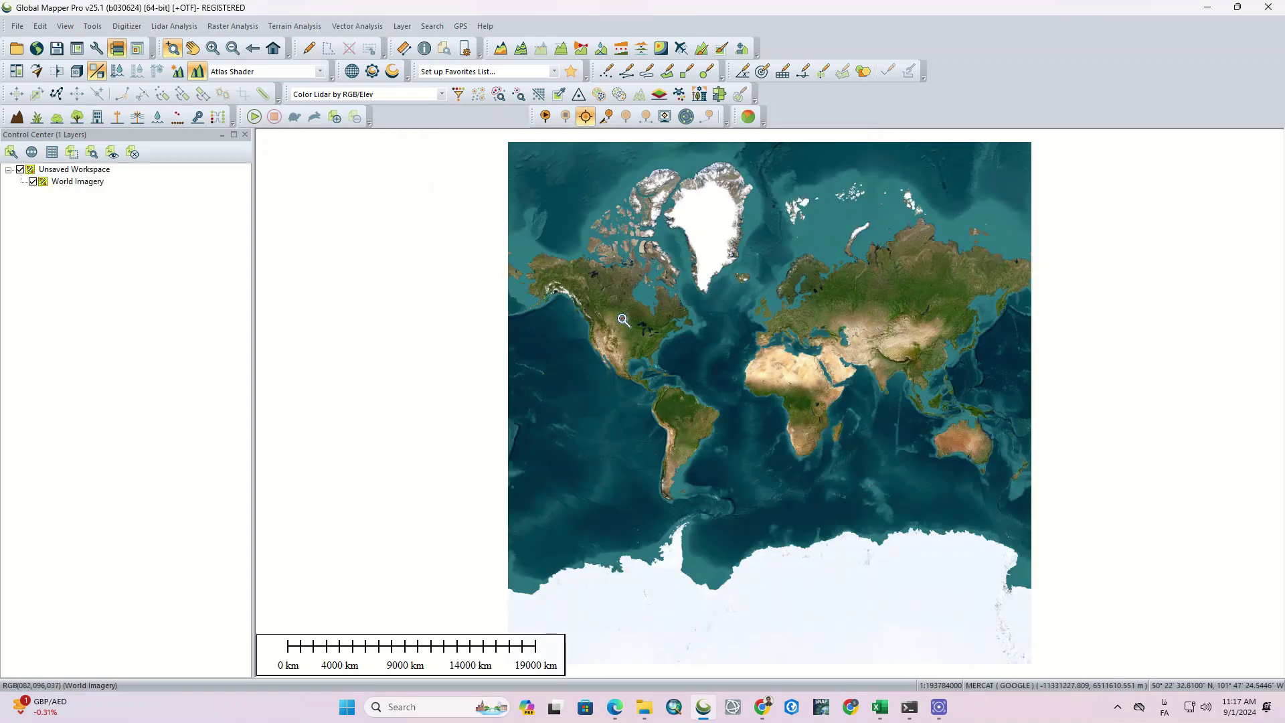
- Zoom the World Imagery map into North America, then into Midwest farmland about 50 km across
{"action": "left_click_drag", "start_coordinate": [576, 303], "coordinate": [705, 399]}
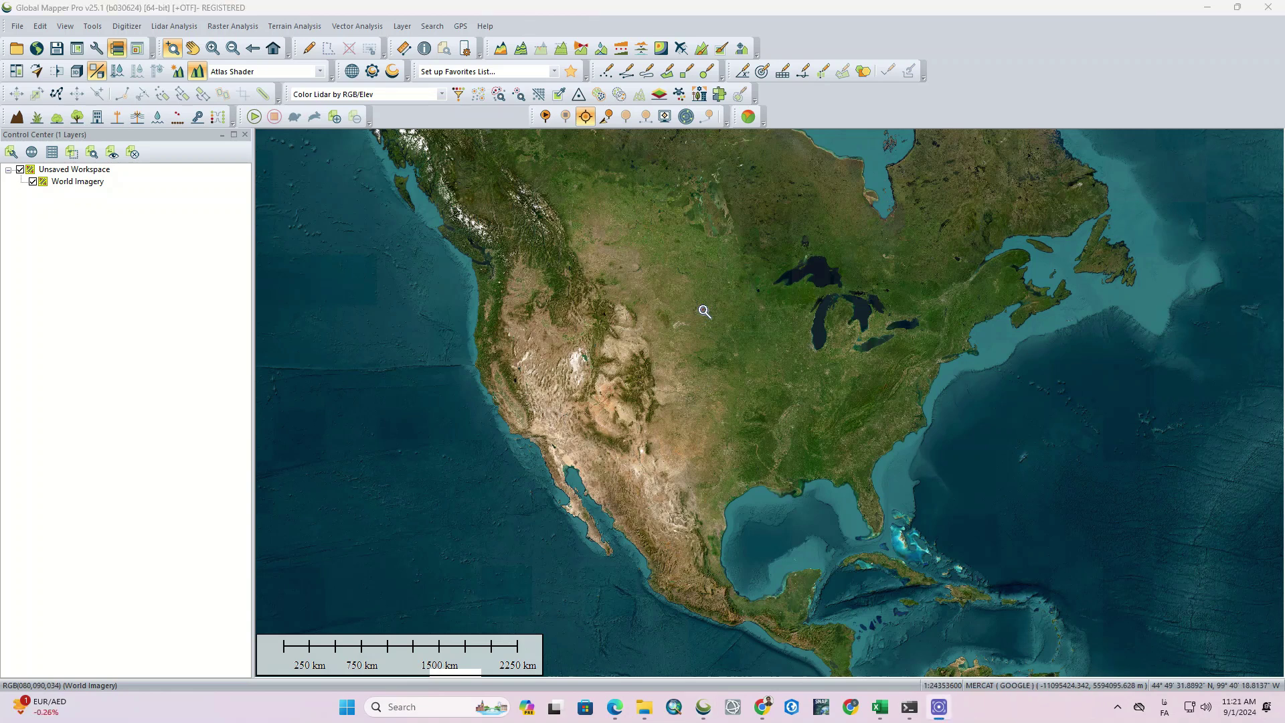
{"action": "left_click_drag", "start_coordinate": [702, 309], "coordinate": [795, 385]}
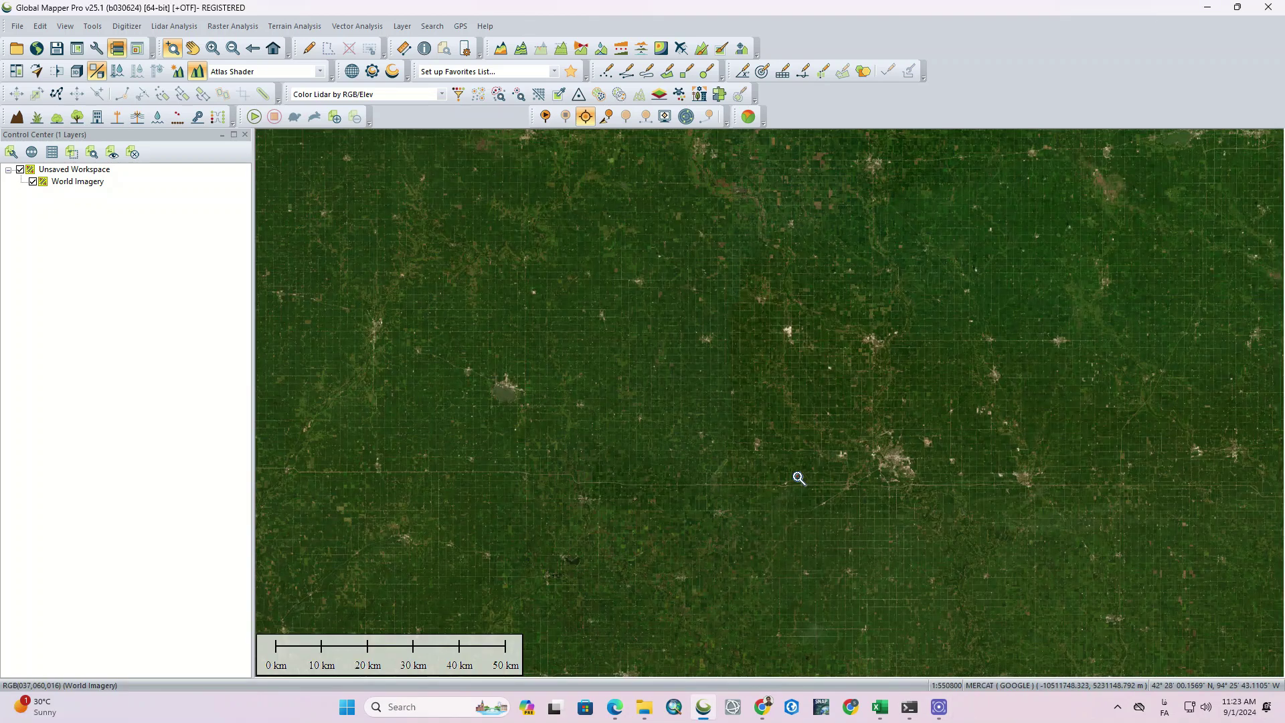